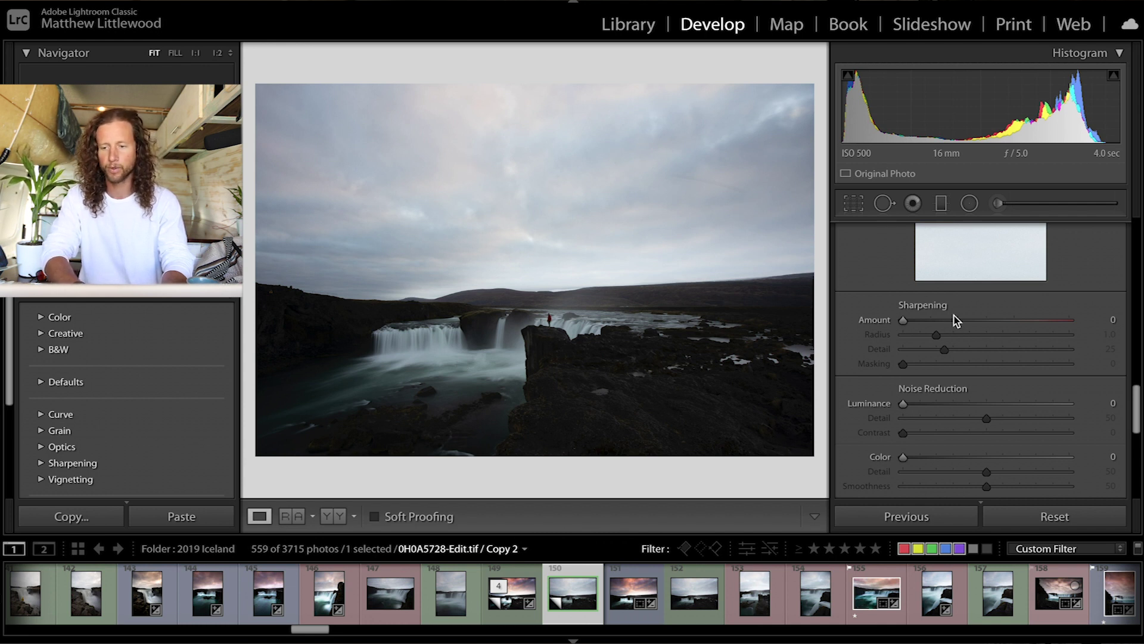
Enable chromatic aberration removal and lens profile corrections, and raise the sharpening amount to about 65.
scroll(956, 321, "down", 8)
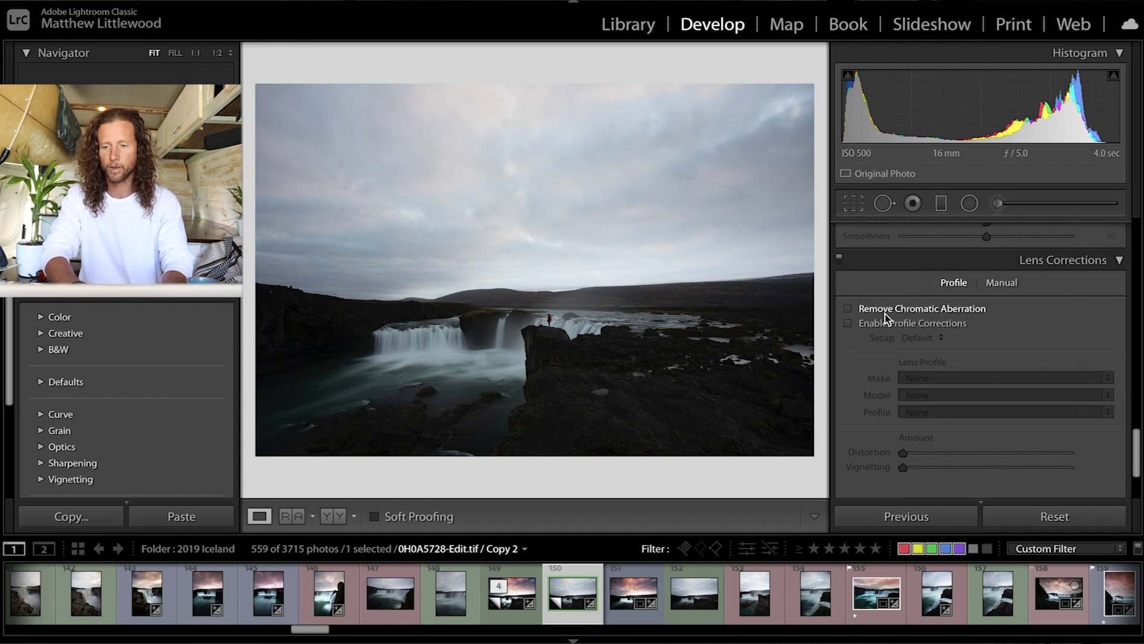
left_click(849, 310)
left_click(848, 323)
scroll(851, 325, "up", 8)
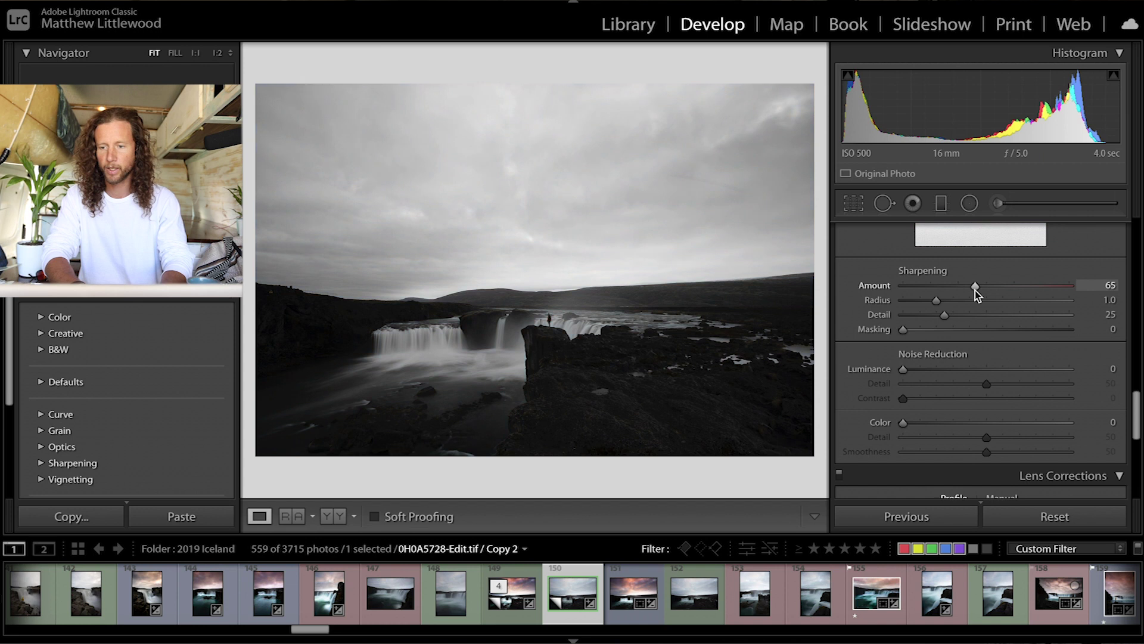
left_click_drag(970, 331, 978, 331)
Shape the tone curve regions with Highlights +30, Lights +9, Darks −12 and Shadows −27.
scroll(977, 330, "up", 10)
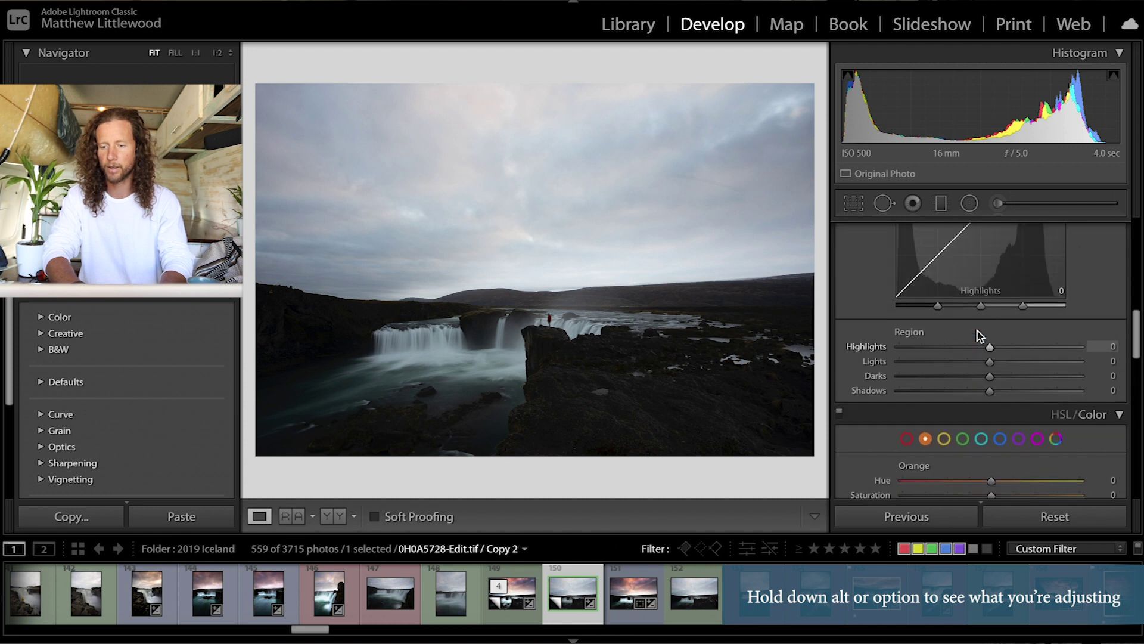
scroll(977, 331, "down", 3)
left_click_drag(989, 401, 1018, 403)
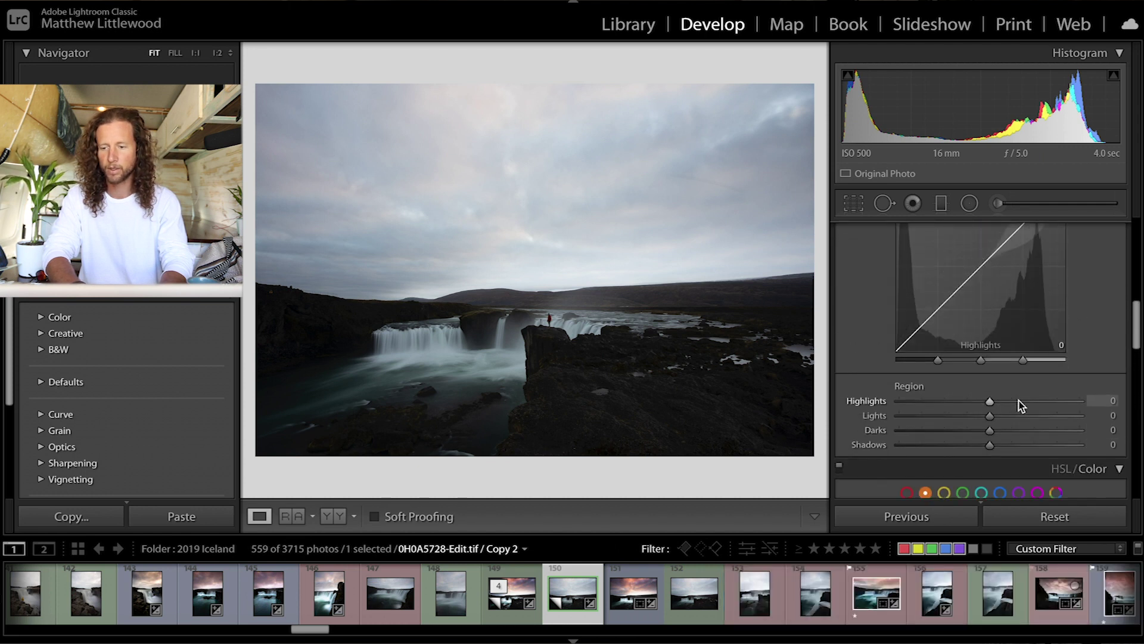
left_click(998, 417)
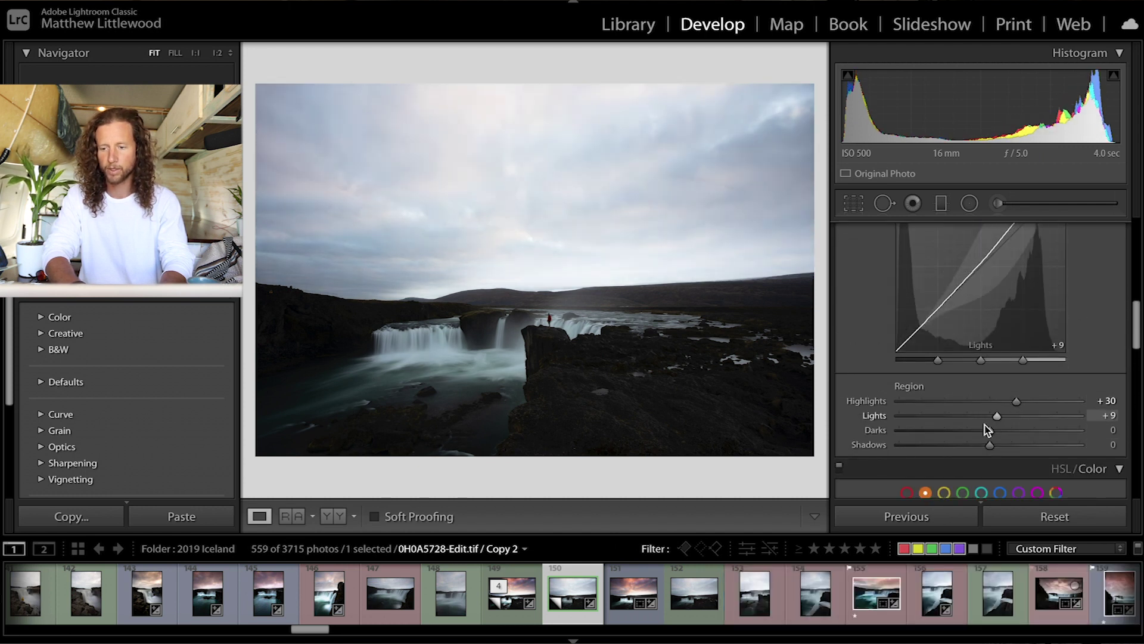
left_click(978, 430)
left_click(966, 447)
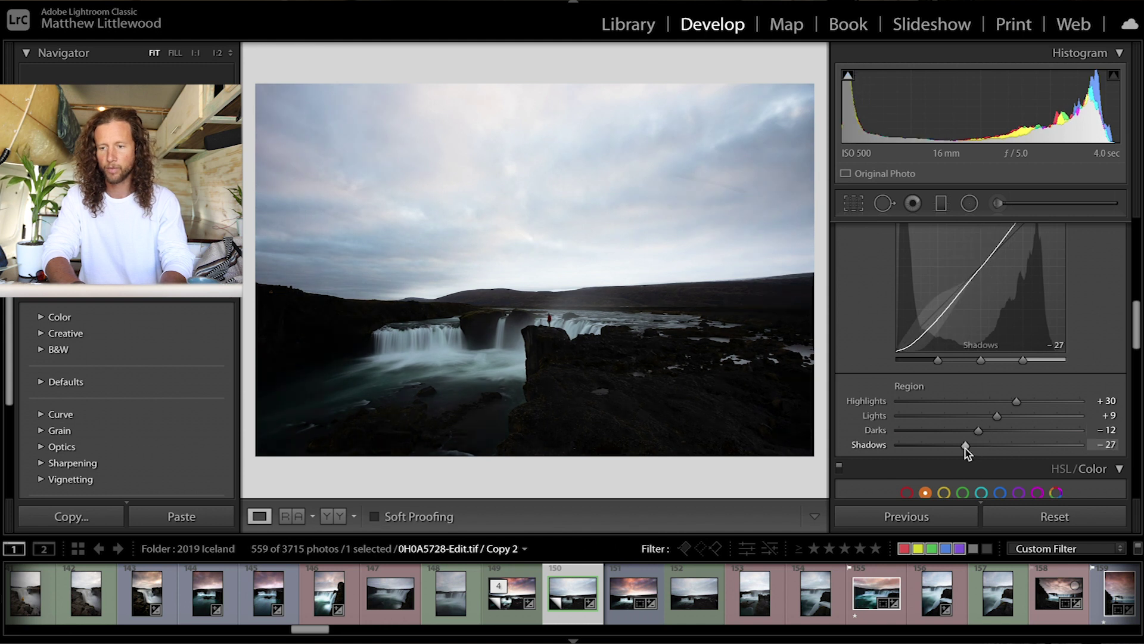
In the basic tone adjustments, set Highlights to −70 and Shadows to +58.
scroll(951, 325, "up", 2)
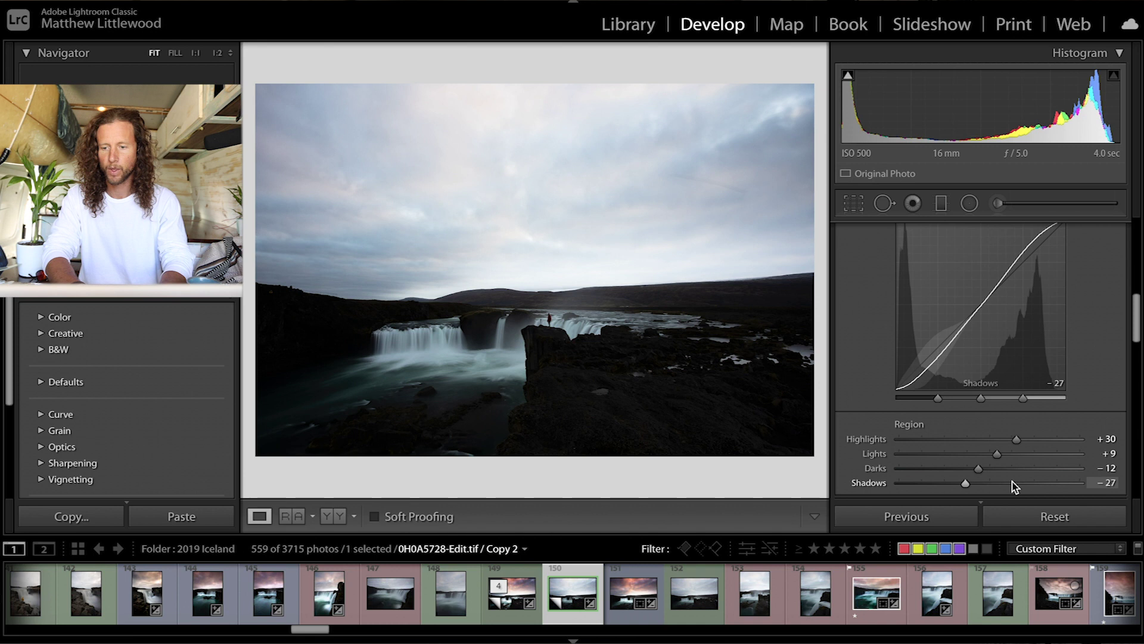
scroll(1013, 482, "up", 5)
left_click_drag(986, 429, 928, 430)
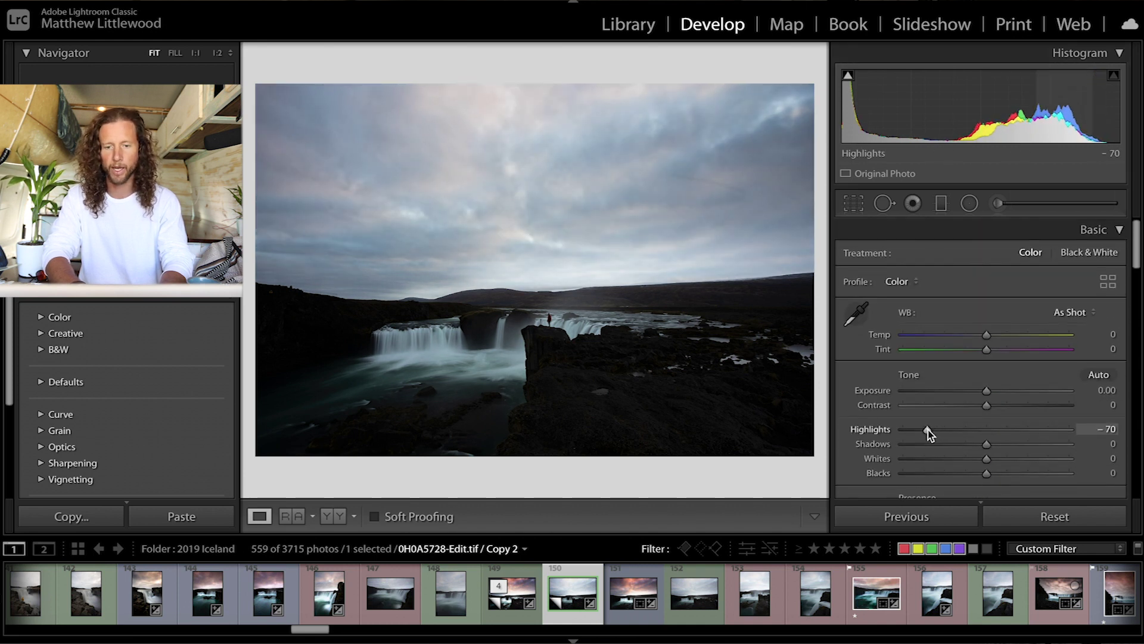
left_click_drag(1007, 444, 1037, 447)
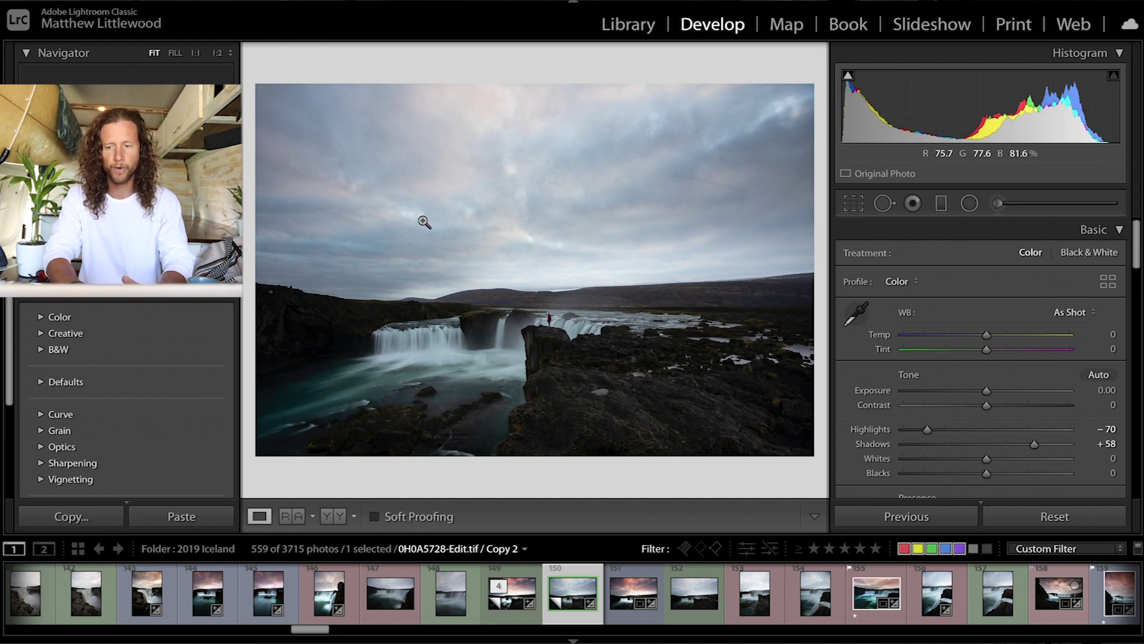
Set the photo's contrast to +20 and warm its white balance to Temp +6 and Tint +7.
left_click(1013, 410)
left_click_drag(1007, 410, 1003, 410)
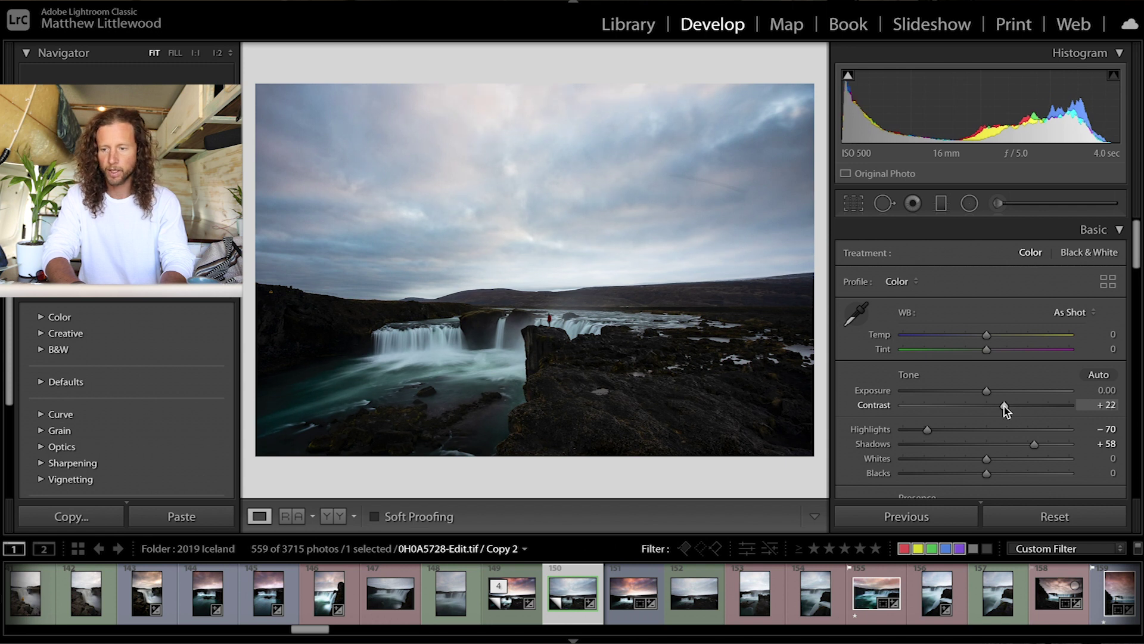
left_click_drag(999, 334, 992, 339)
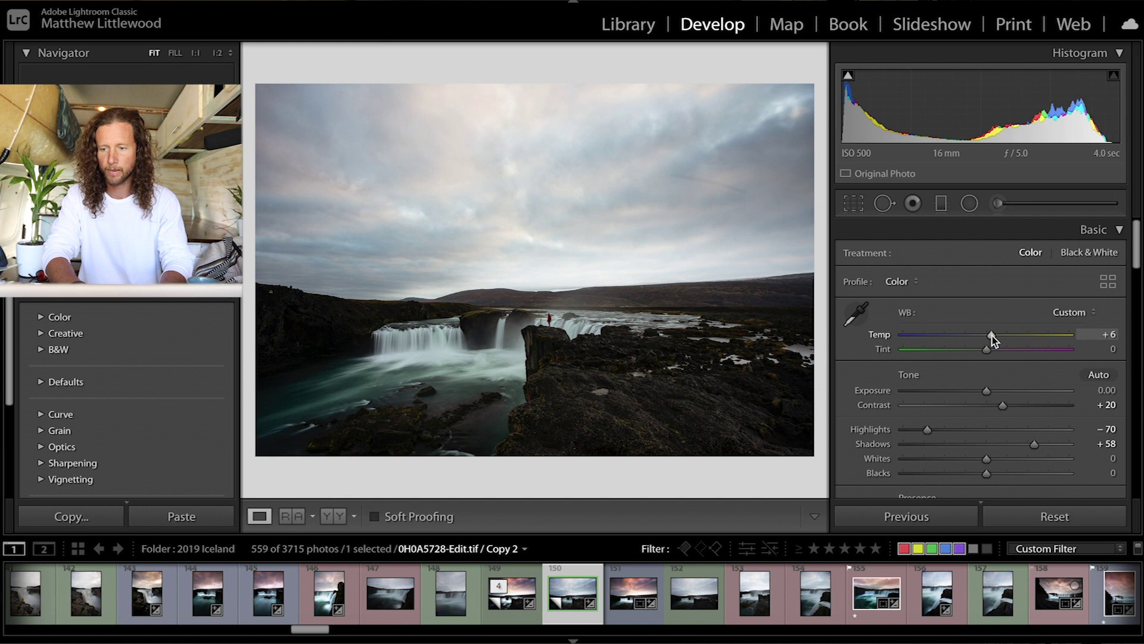
Refine the overall tone with Whites +53, Blacks −6, Highlights −84 and Exposure −0.30.
scroll(994, 350, "down", 3)
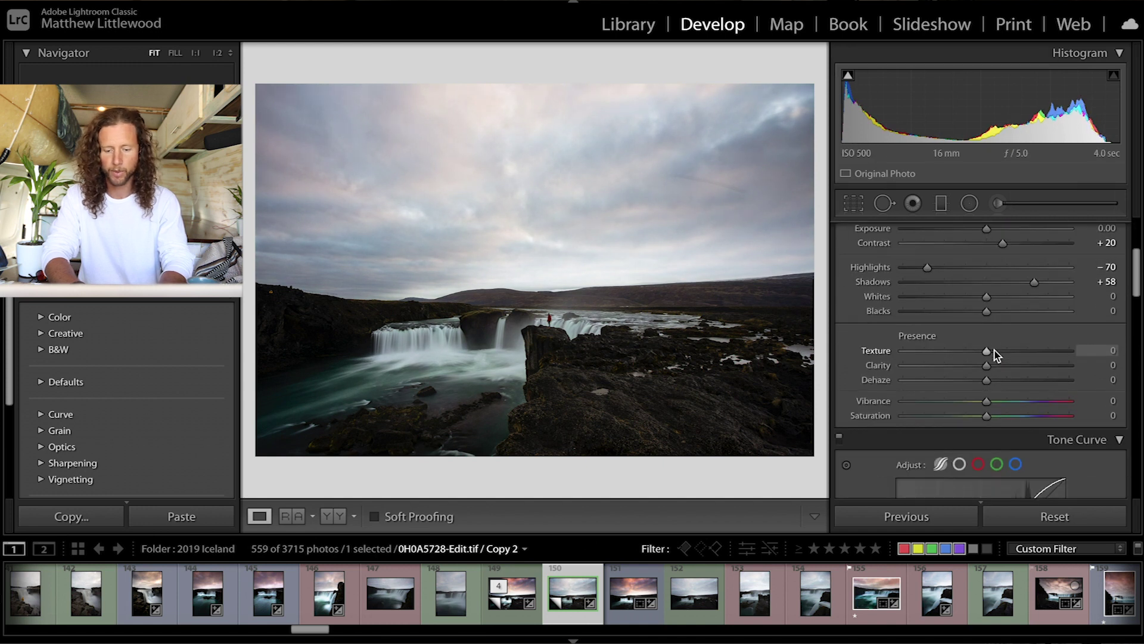
left_click_drag(984, 311, 1032, 299)
key("alt")
left_click_drag(928, 267, 916, 267)
left_click_drag(983, 230, 977, 230)
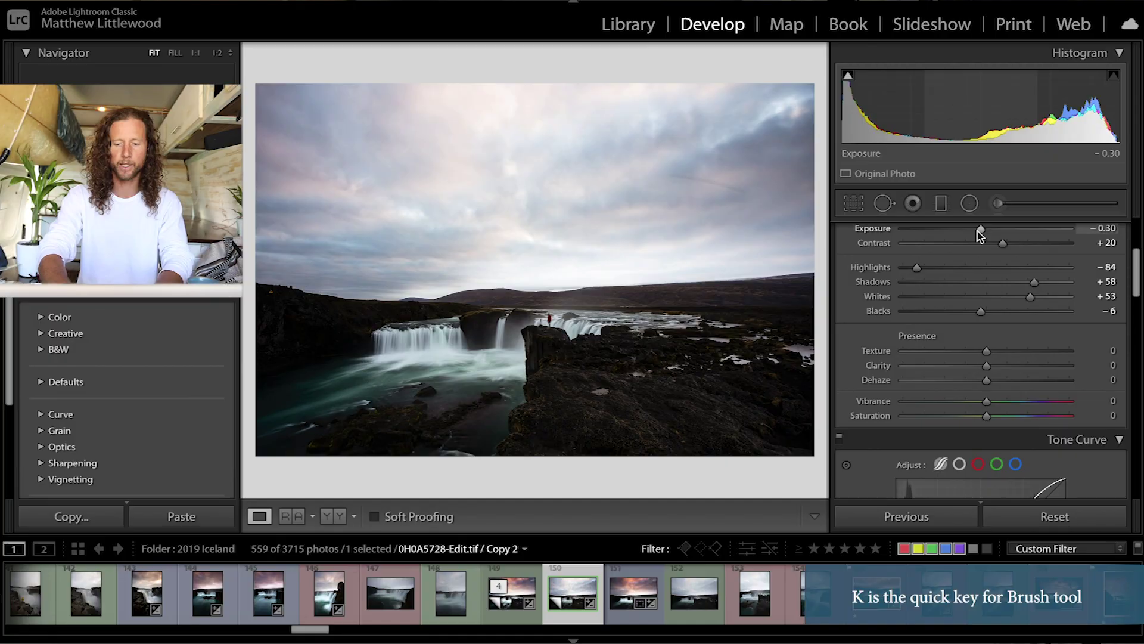
Paint an adjustment brush mask over the sky with an enlarged brush and set its clarity to −32.
key("k")
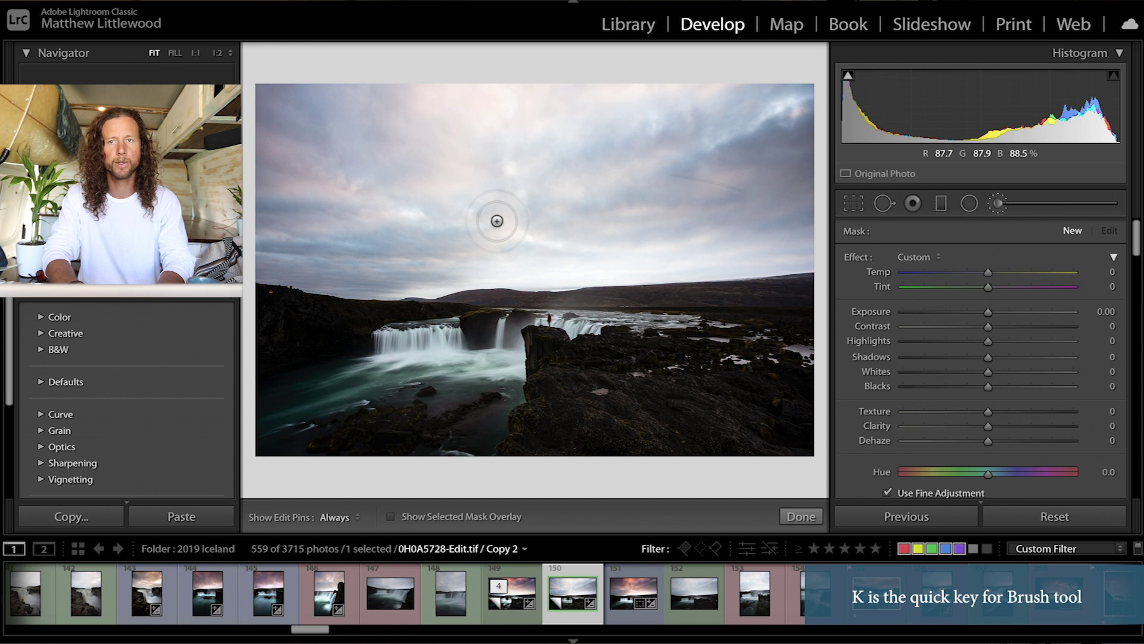
scroll(496, 221, "up", 8)
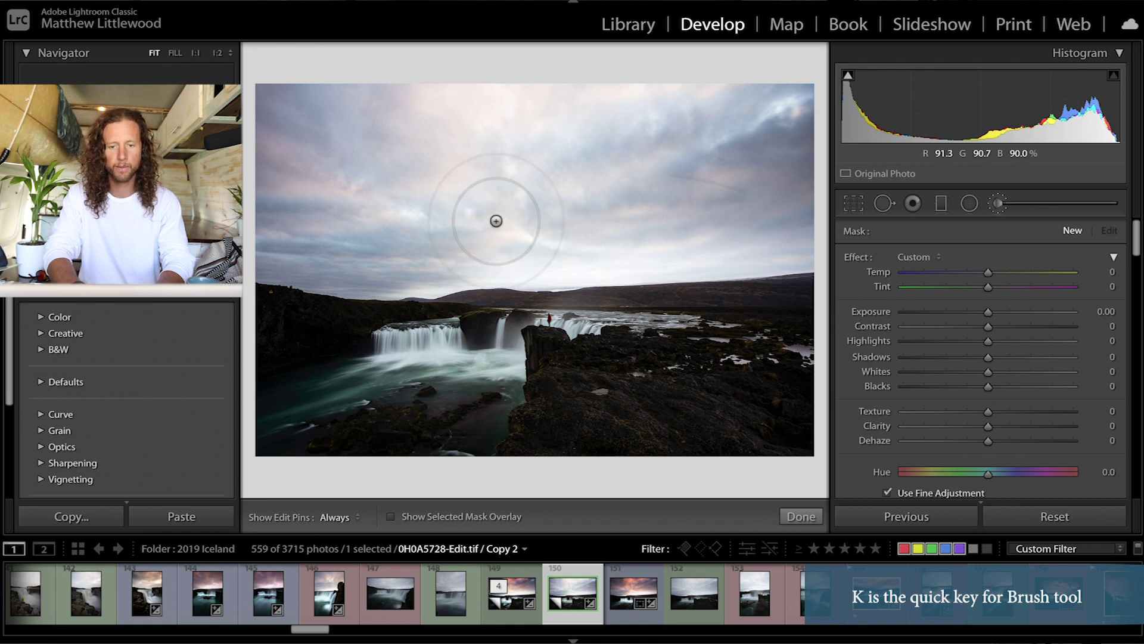
key("h")
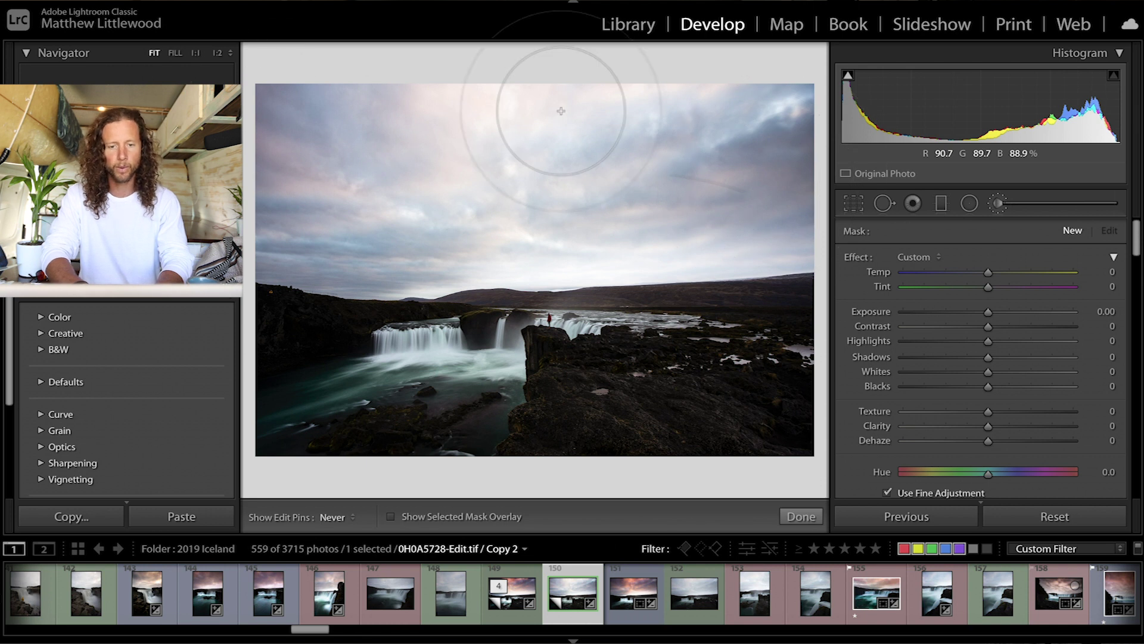
left_click(448, 146)
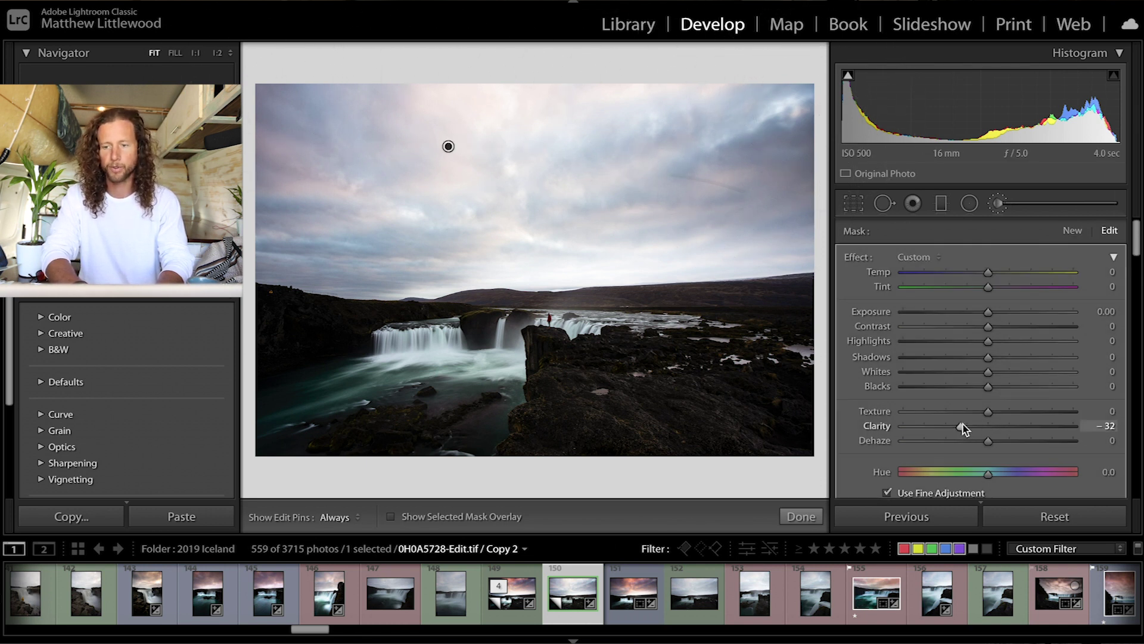
Darken and warm the sky brush mask with Exposure −0.33, Temp 8 and Tint 10.
left_click_drag(986, 312, 980, 318)
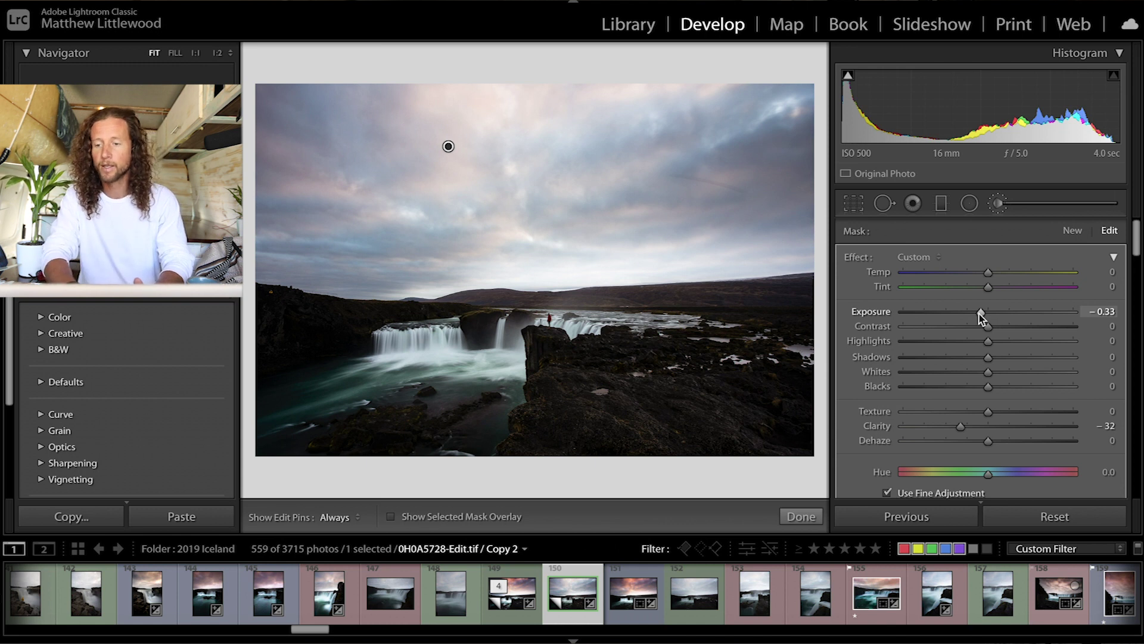
left_click(1005, 273)
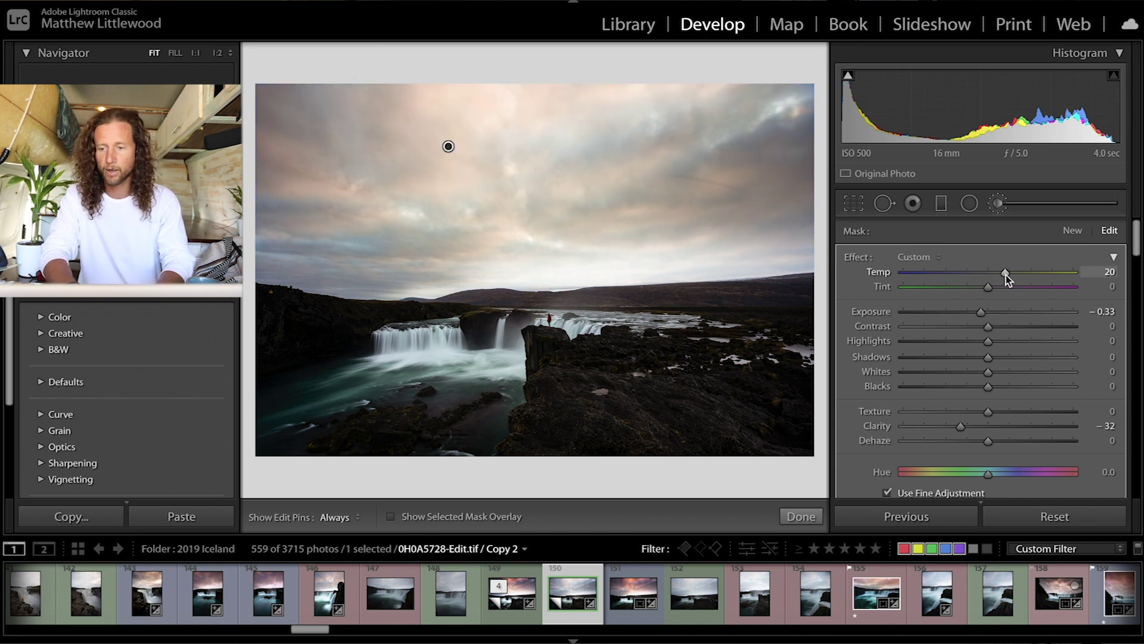
left_click_drag(999, 281, 996, 277)
left_click(995, 284)
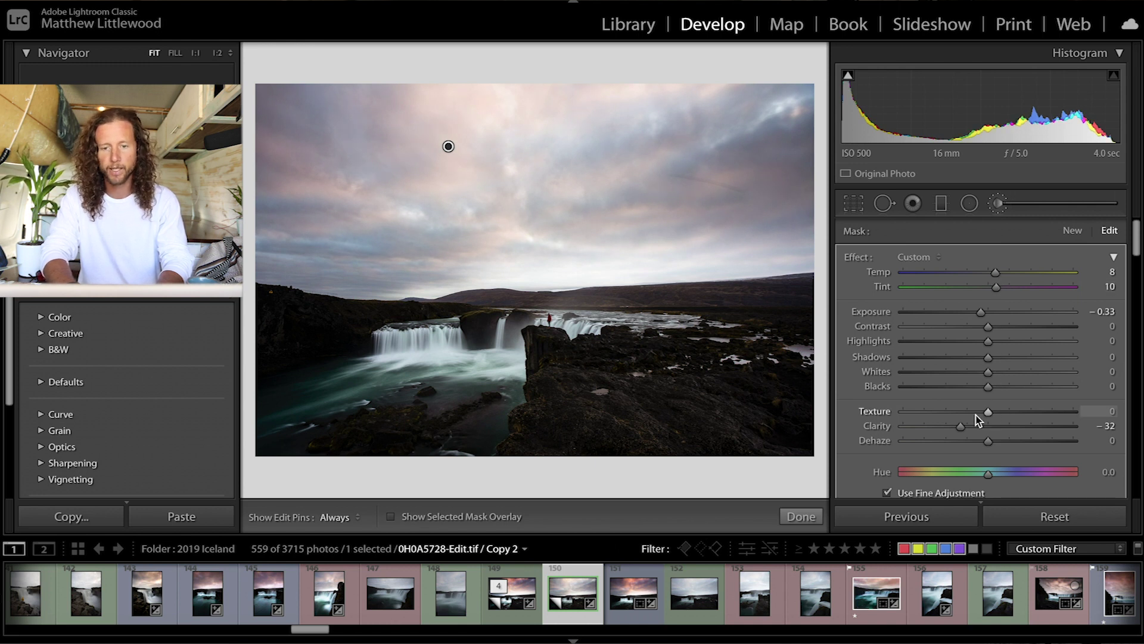
Set the sky brush mask to Texture −44, Contrast 26, Highlights −39 and Shadows 4.
left_click_drag(956, 412, 950, 413)
left_click(1010, 327)
left_click(956, 341)
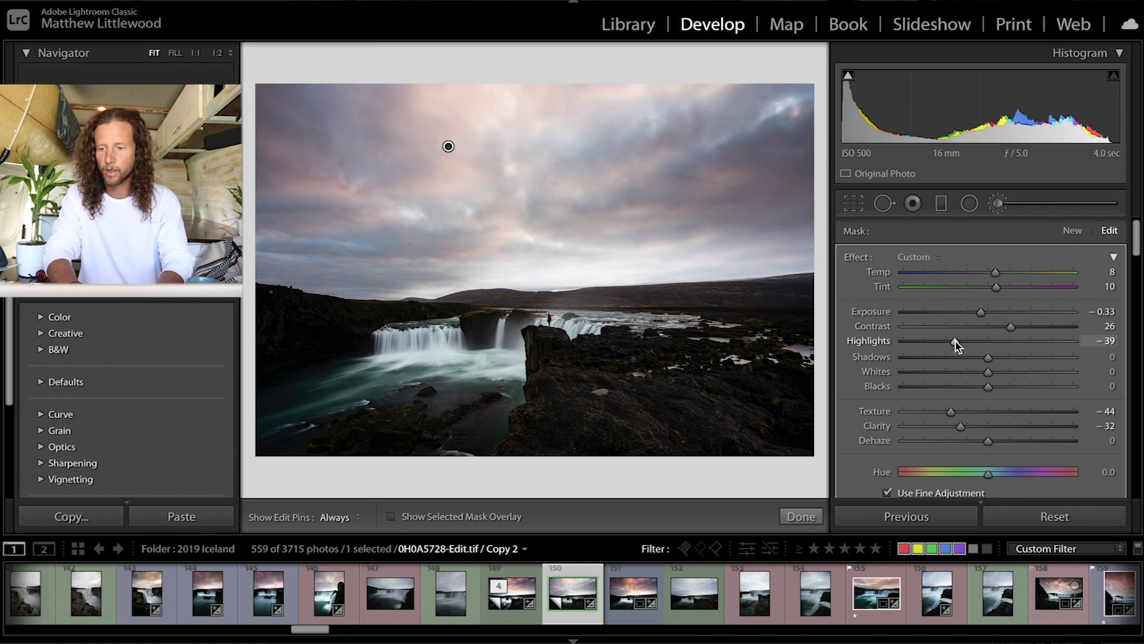
left_click_drag(993, 356, 996, 356)
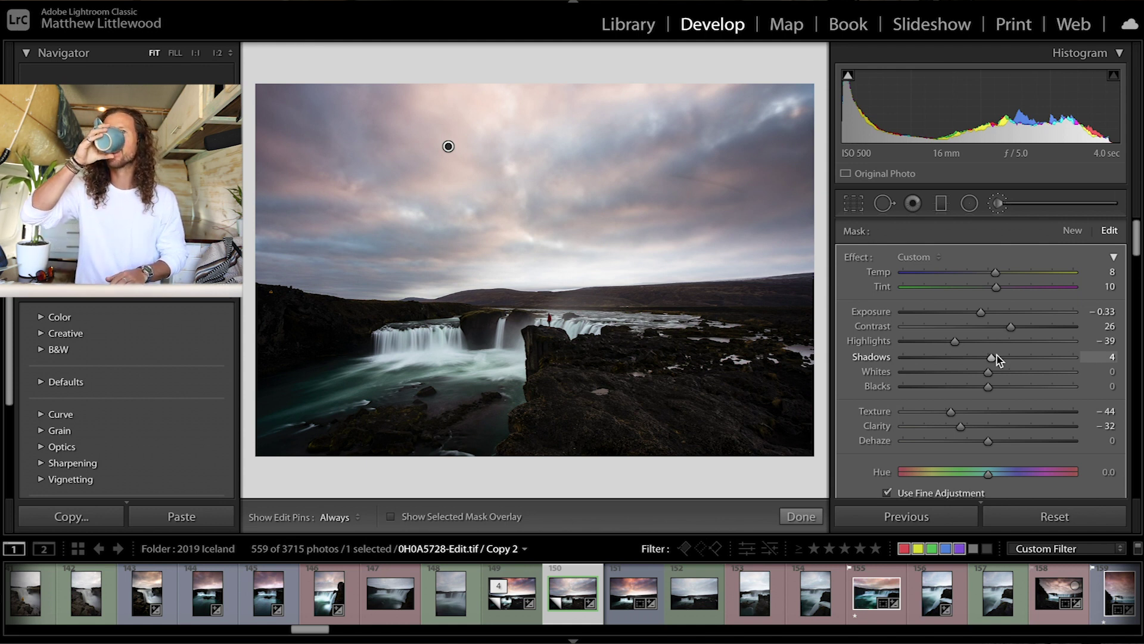
Paint a second brush mask across the sky with Temp 17, Tint 46, Contrast 24, Clarity −51 and Dehaze 7.
key("Escape")
key("h")
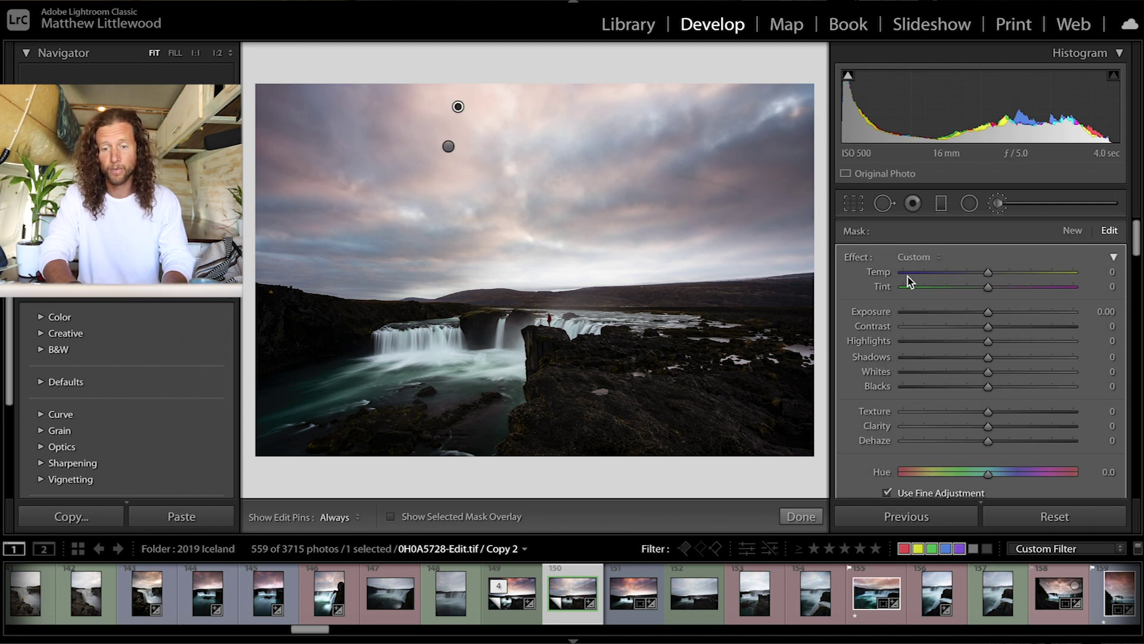
left_click_drag(988, 271, 1027, 287)
left_click_drag(1003, 329, 1008, 332)
left_click_drag(954, 422, 945, 427)
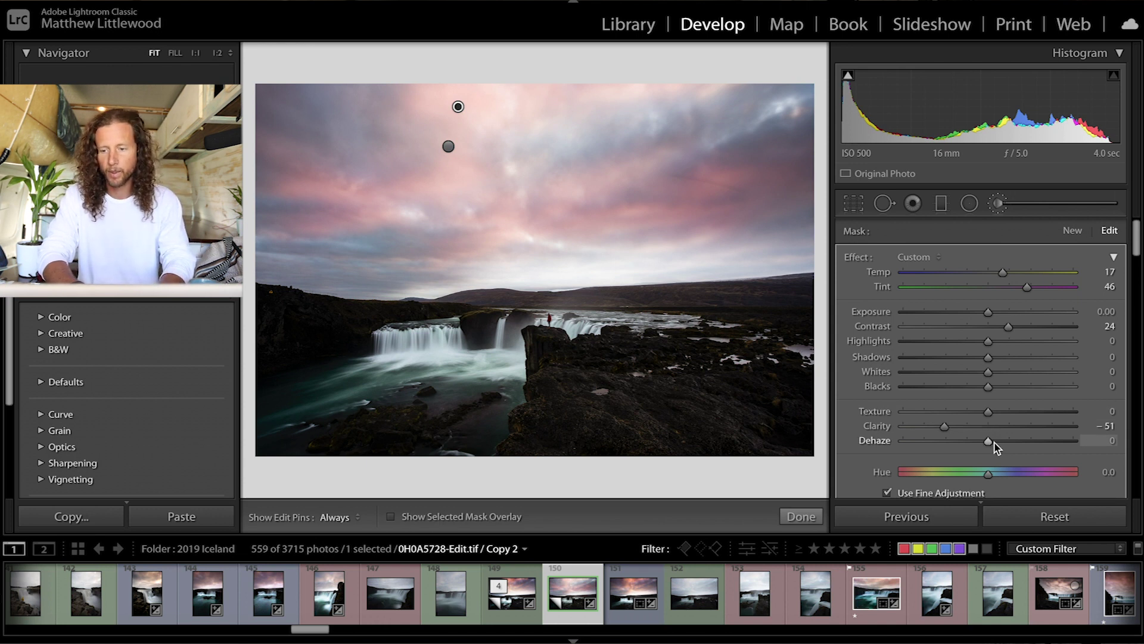
left_click_drag(997, 441, 999, 442)
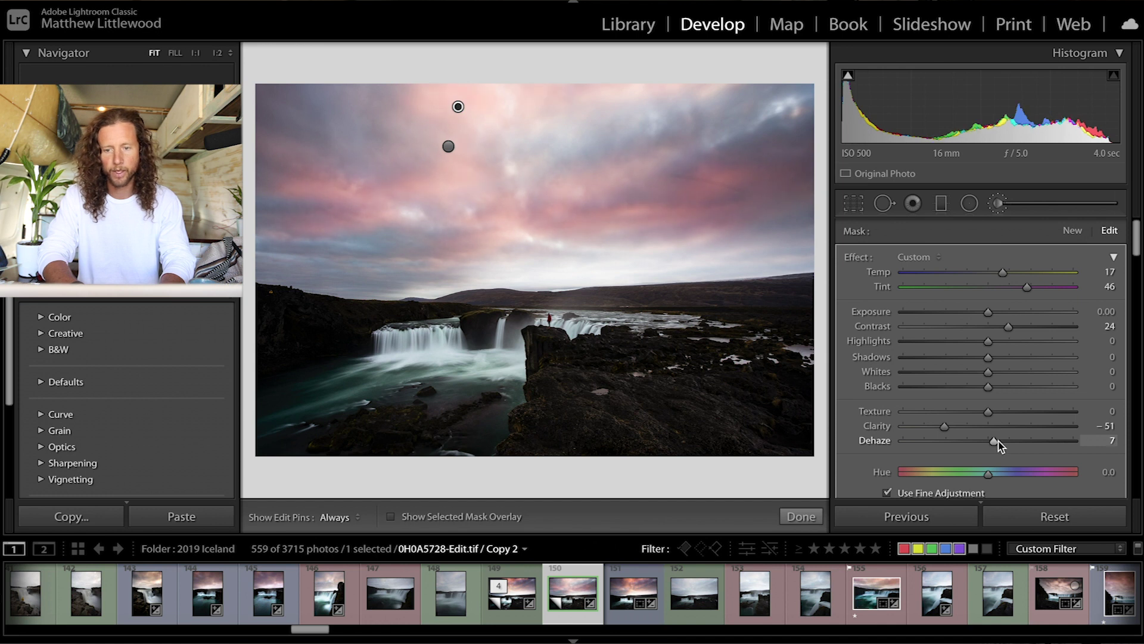
key("h")
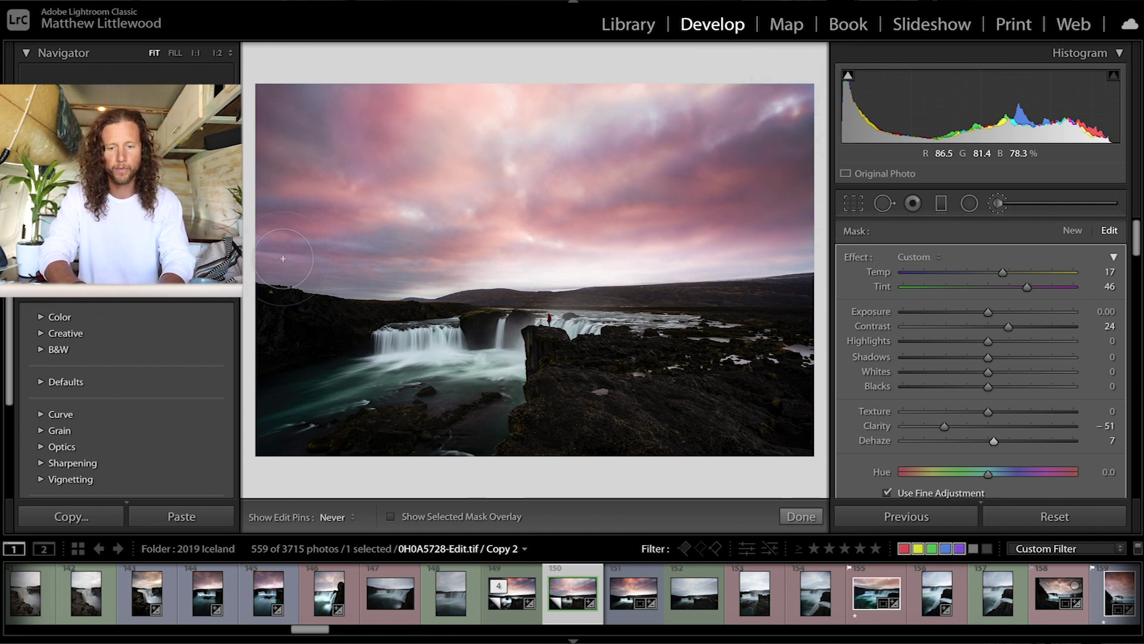
key("k")
Draw a graduated filter over the sky down to the horizon and shift it slightly upward.
key("m")
left_click_drag(462, 100, 462, 278)
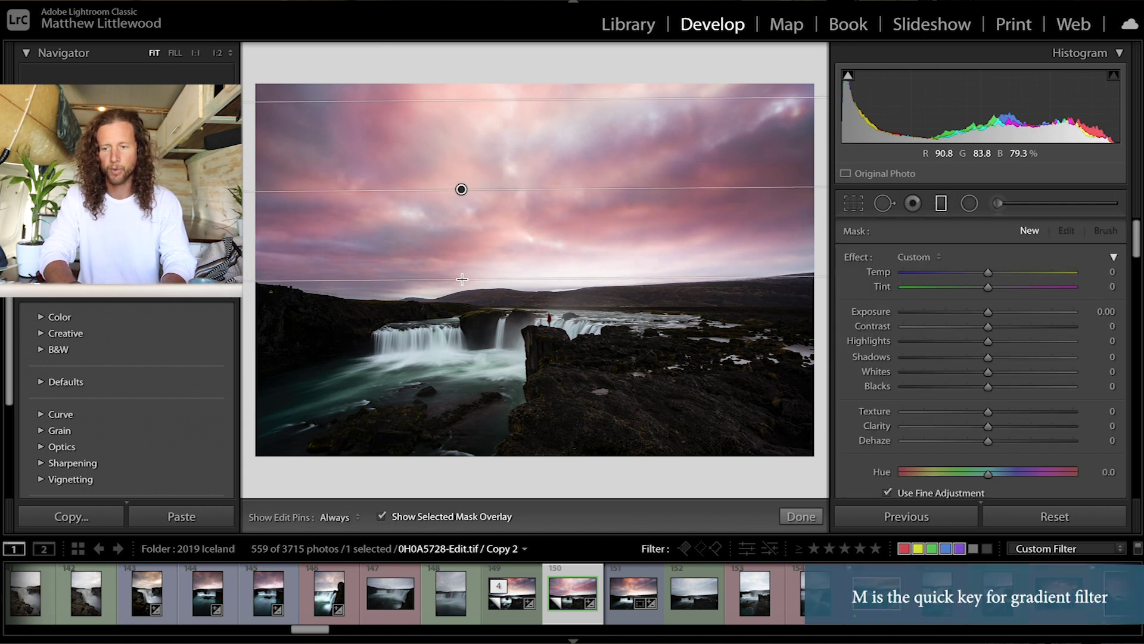
left_click_drag(461, 189, 464, 163)
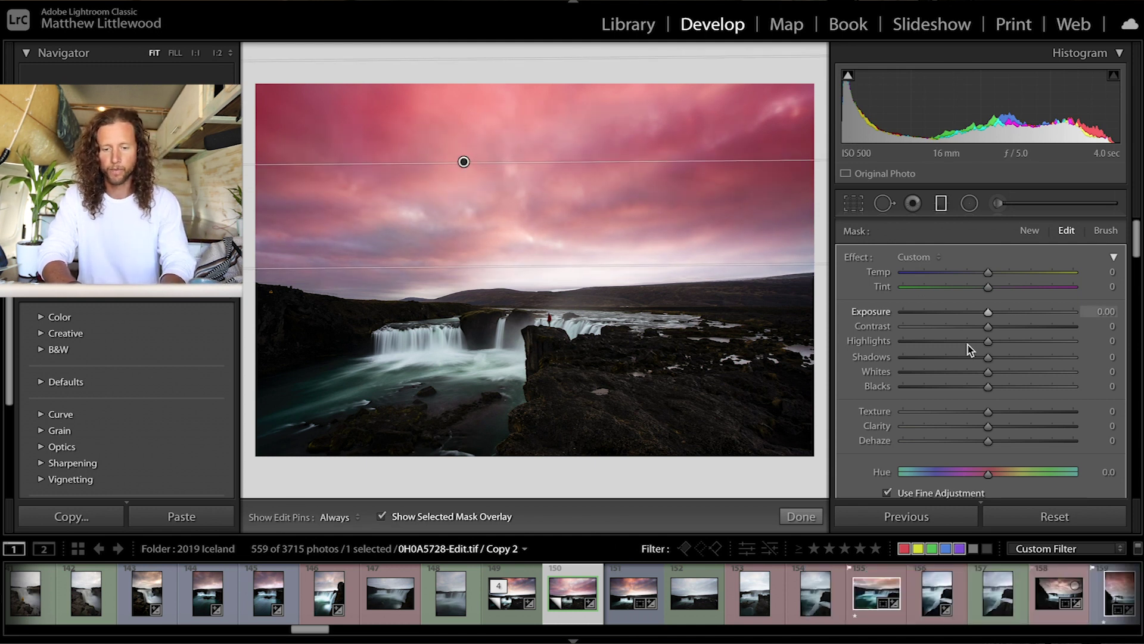
Turn off the mask overlay and darken the sky's graduated filter to Exposure −0.66.
left_click(382, 517)
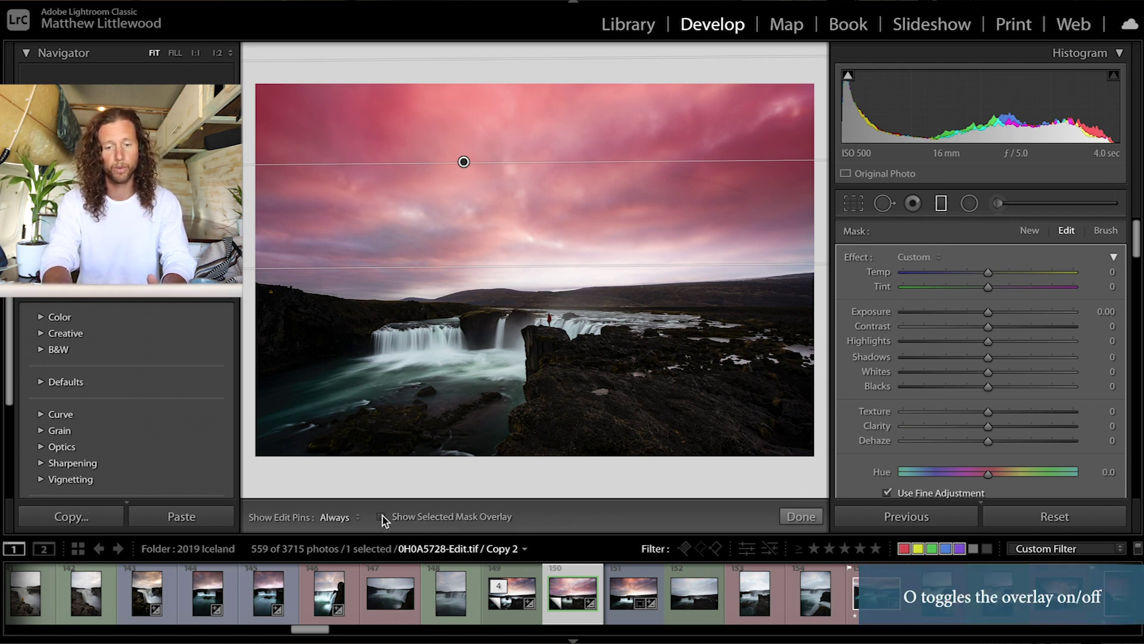
key("o")
key("o")
key("o")
key("o")
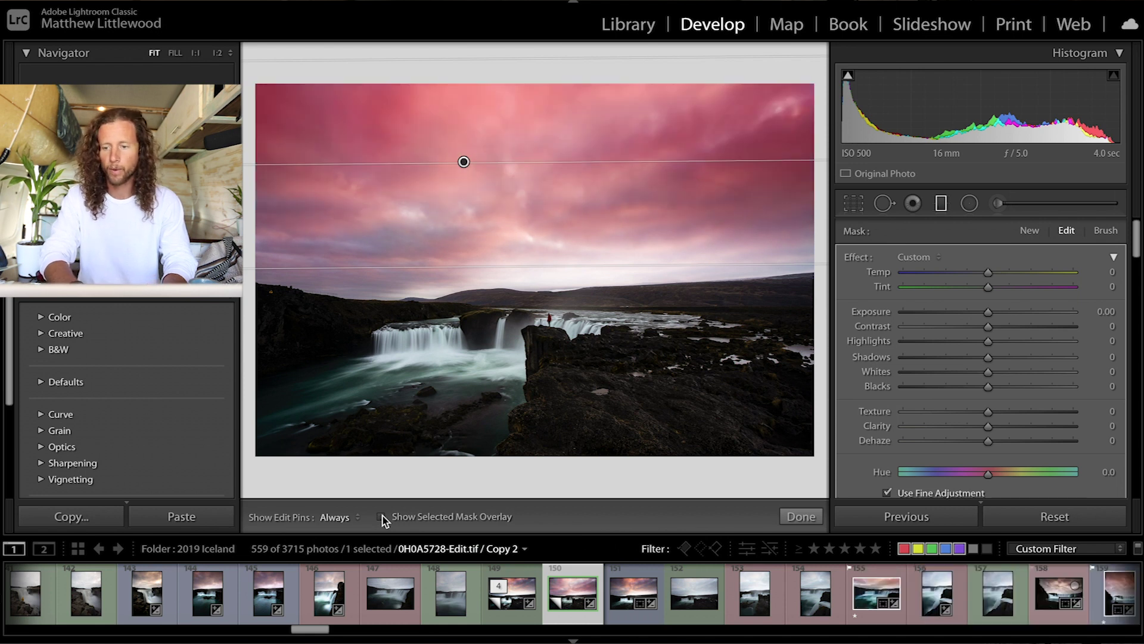
left_click_drag(988, 311, 975, 316)
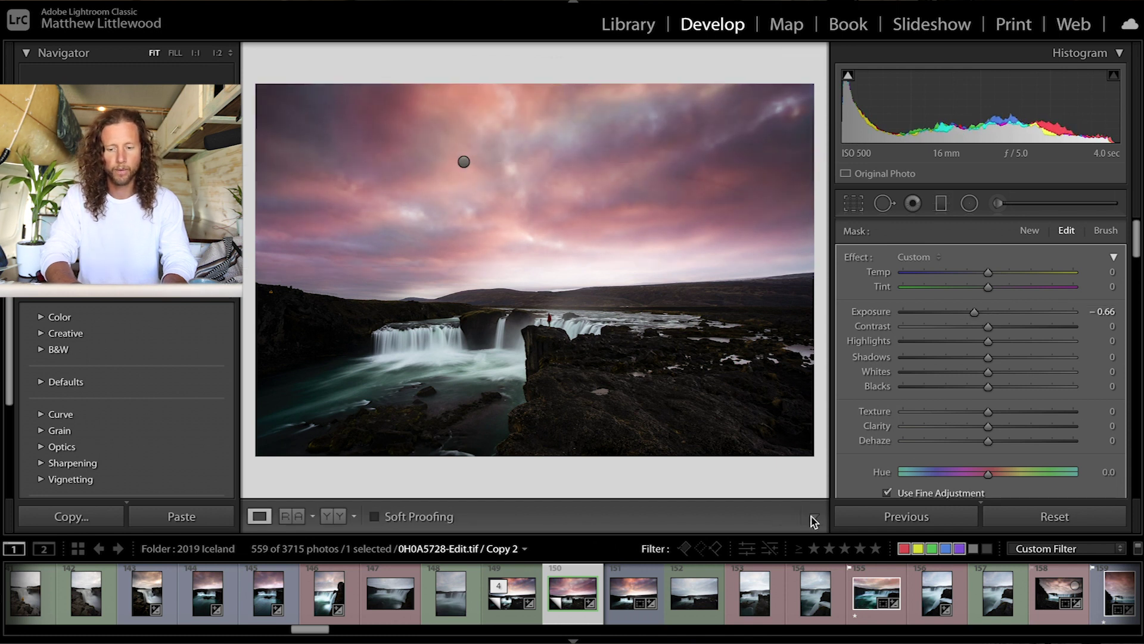
left_click(813, 519)
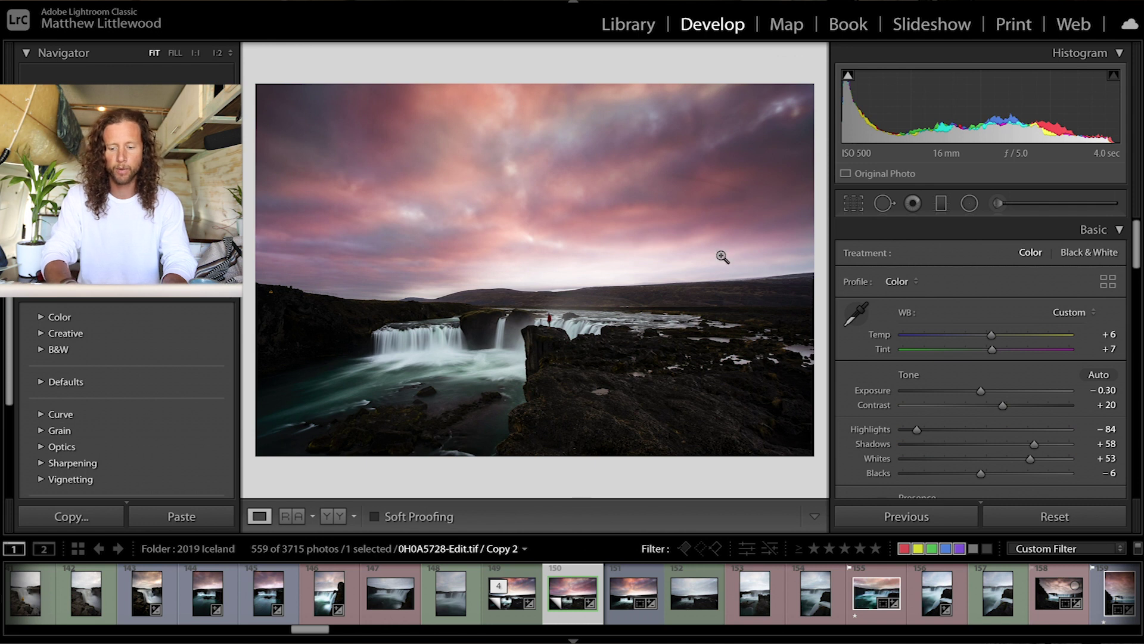
Draw a graduated filter over the foreground up to the horizon and give it a Luminance range mask.
key("m")
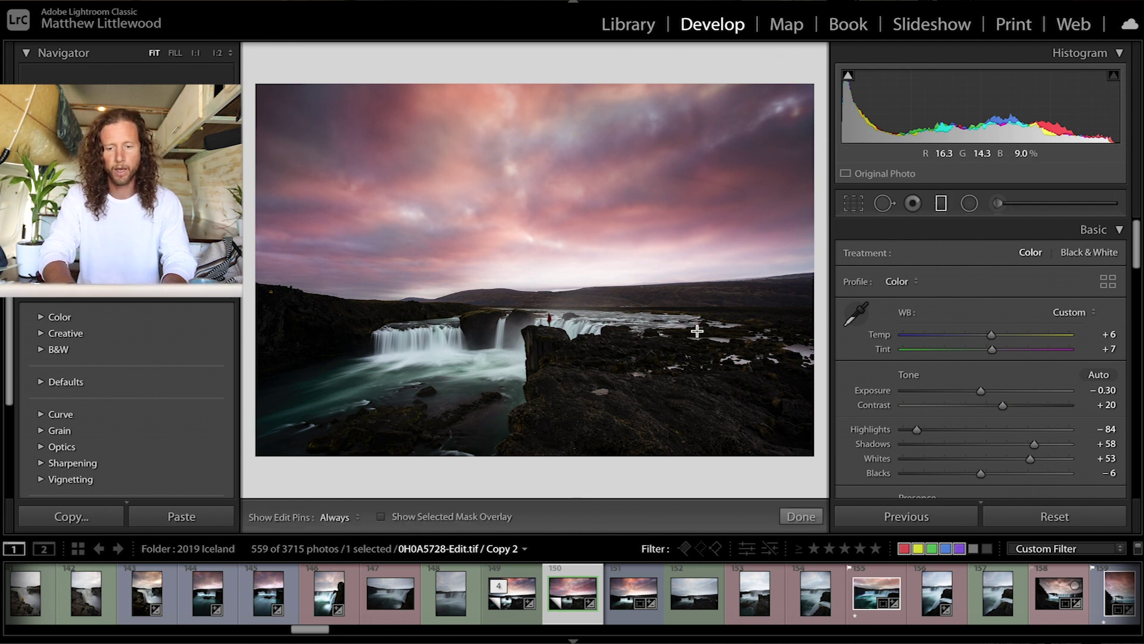
left_click_drag(541, 298, 541, 263)
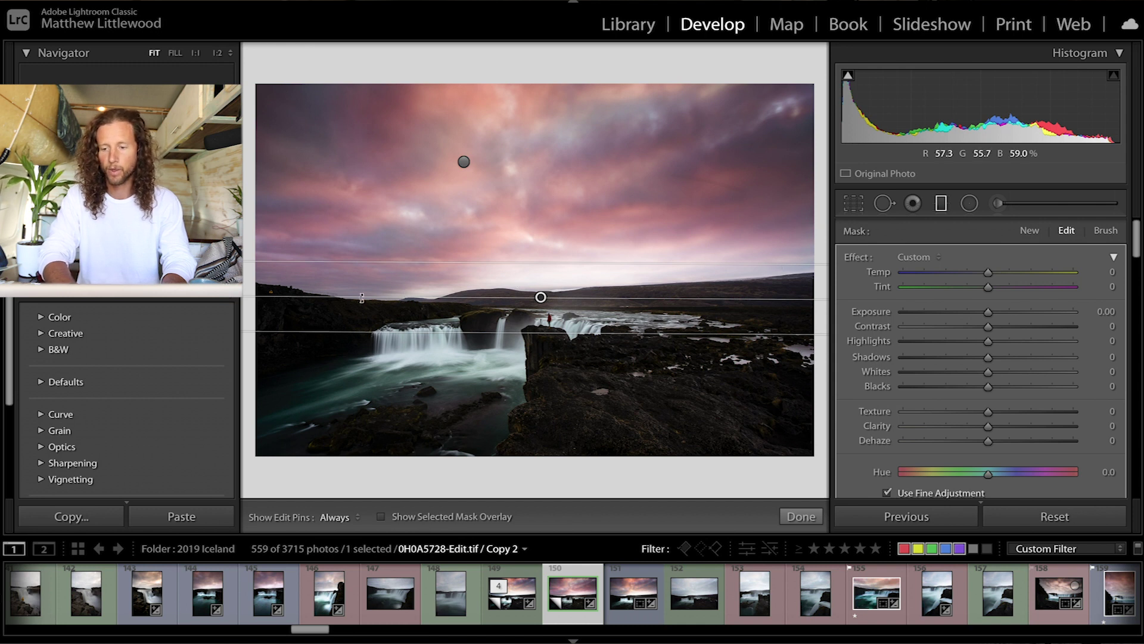
scroll(1032, 382, "down", 3)
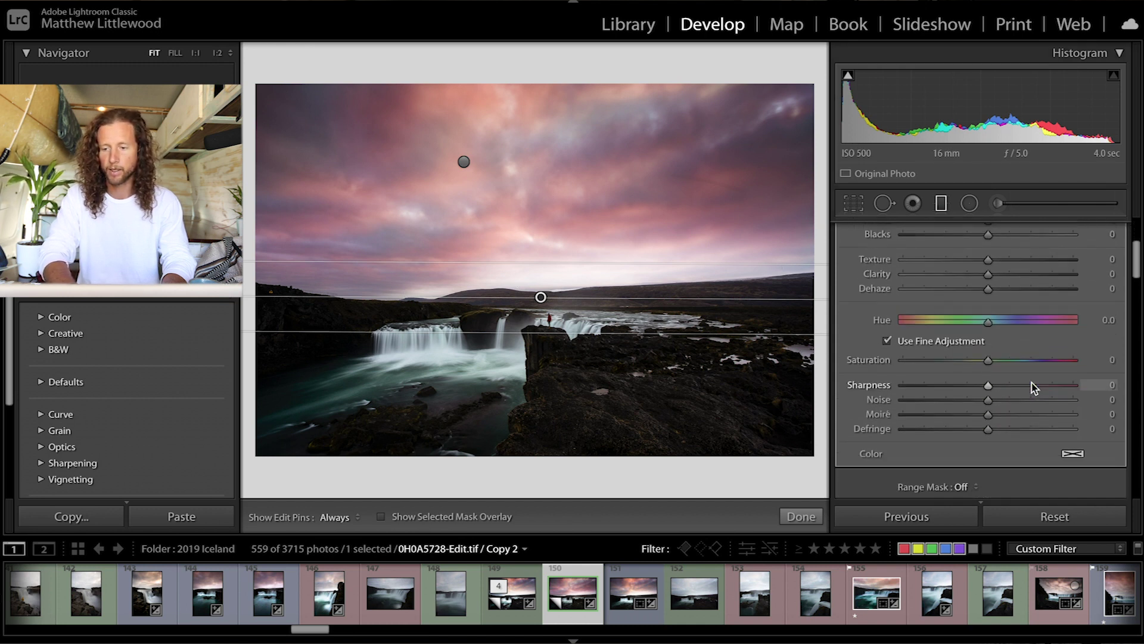
scroll(1032, 383, "down", 2)
left_click(971, 424)
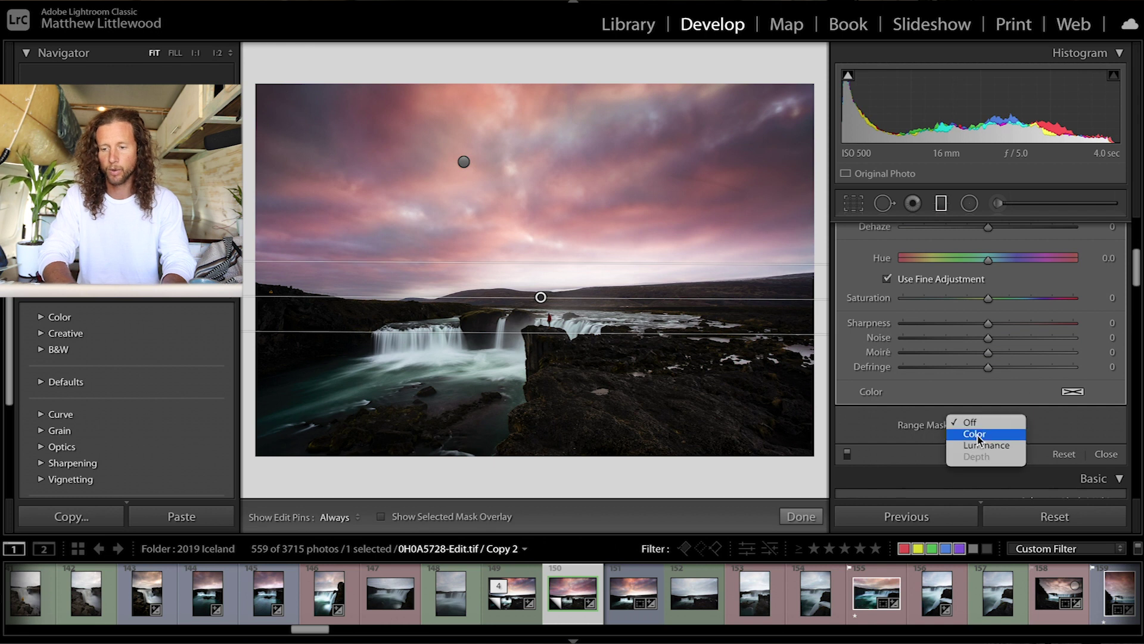
left_click(982, 445)
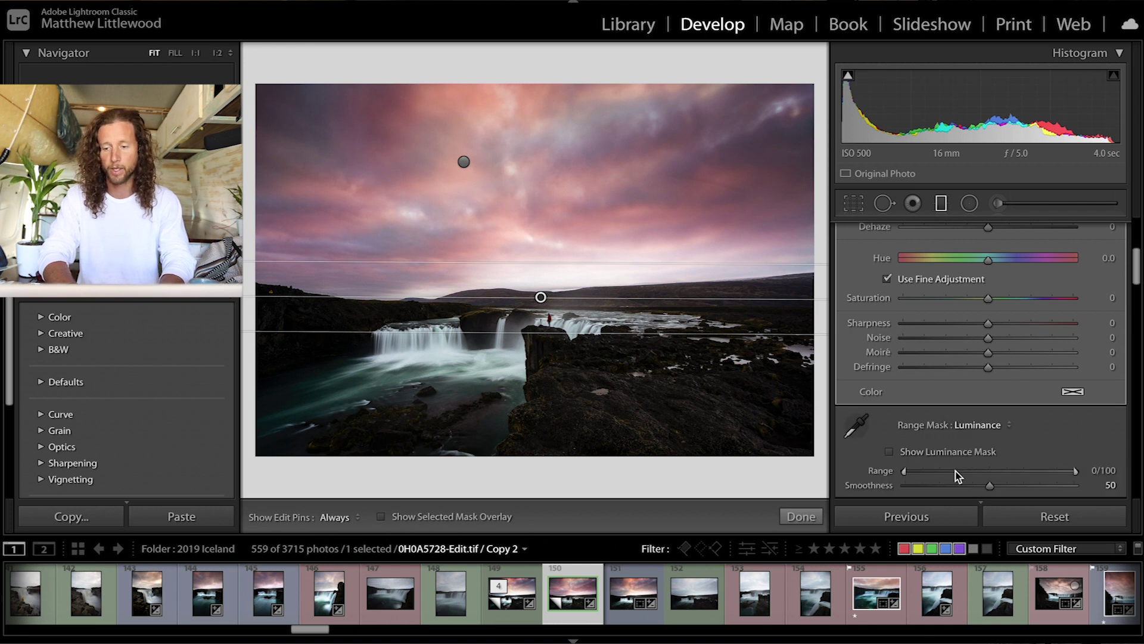
Narrow the foreground filter's luminance range to 0/49, checking the coverage with the mask overlay.
left_click_drag(903, 472, 1003, 470)
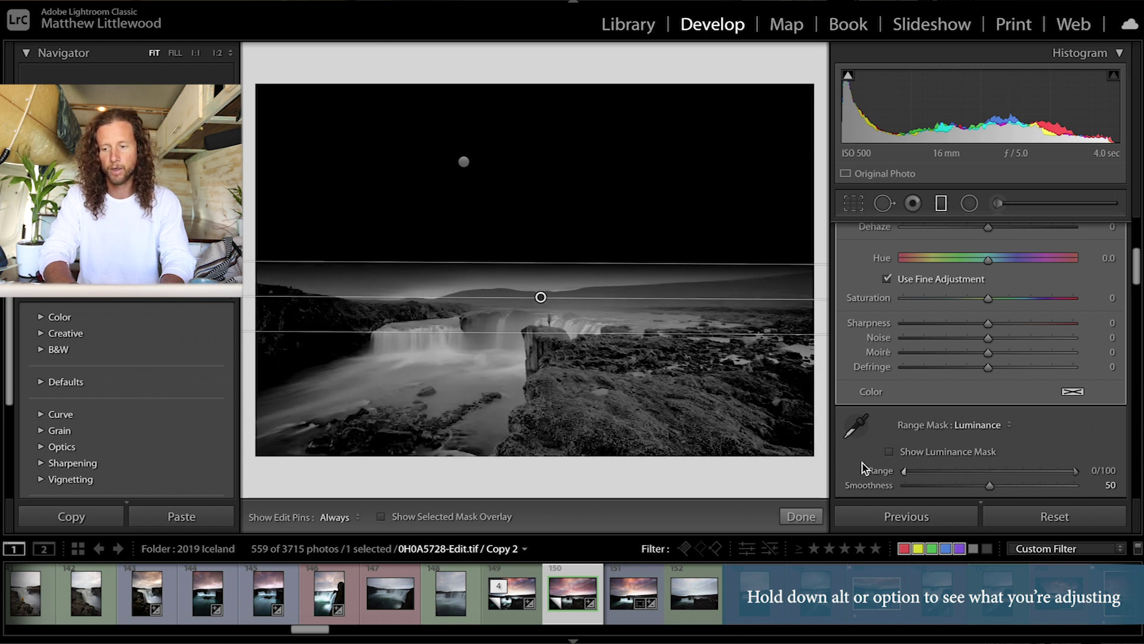
left_click_drag(1076, 471, 1016, 470)
scroll(988, 406, "up", 1)
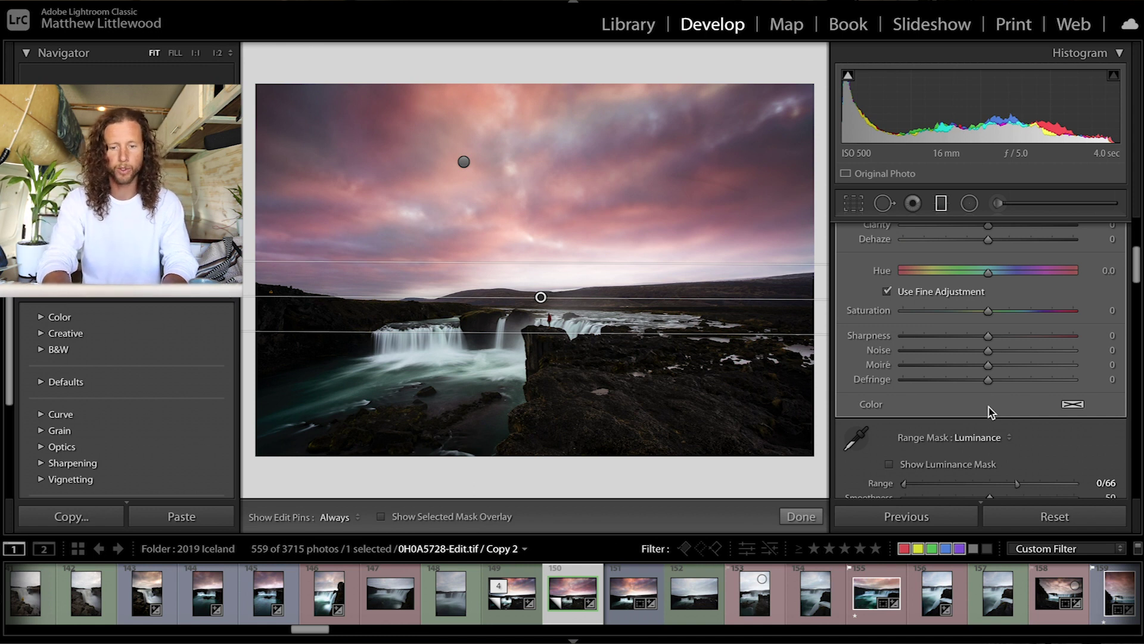
key("o")
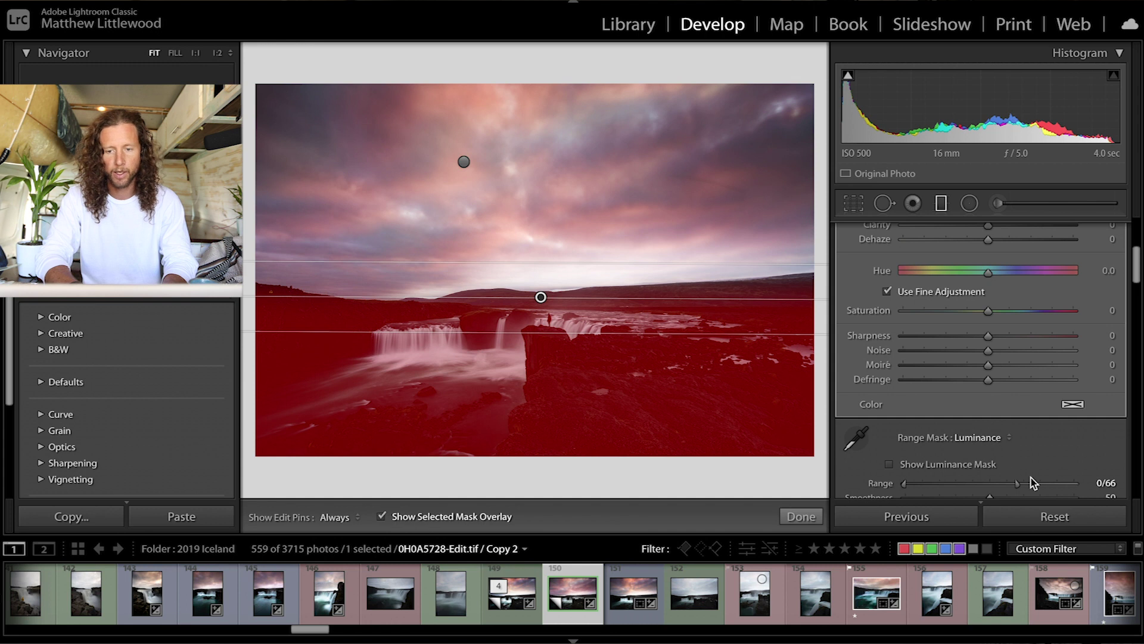
key("o")
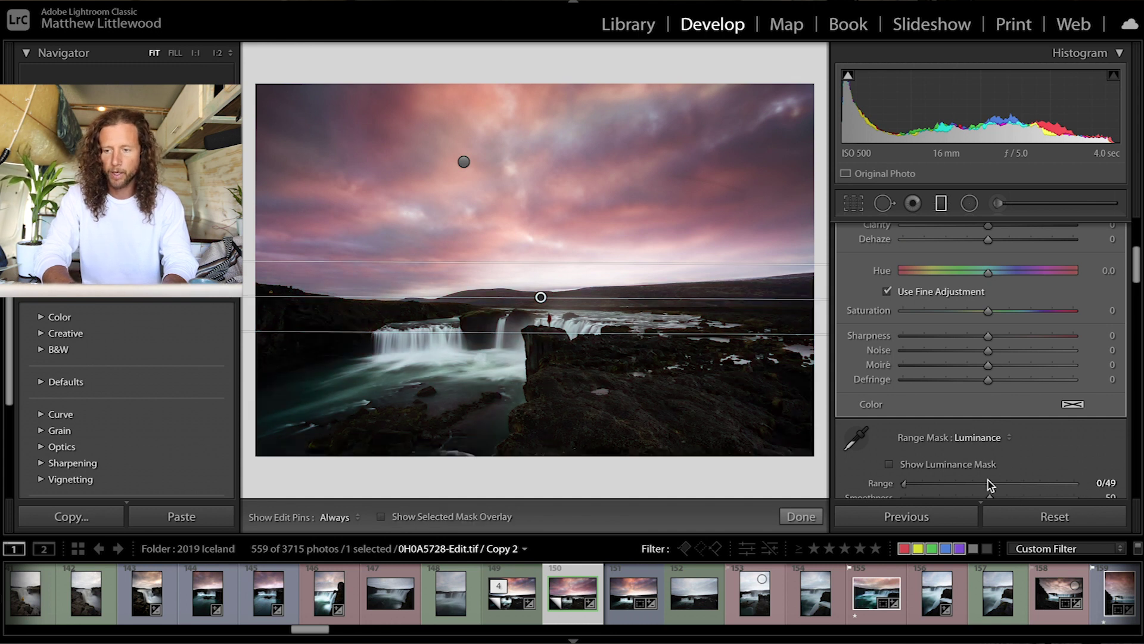
Set the foreground graduated filter to Shadows 19, Contrast 21 and Clarity 11.
scroll(978, 374, "up", 5)
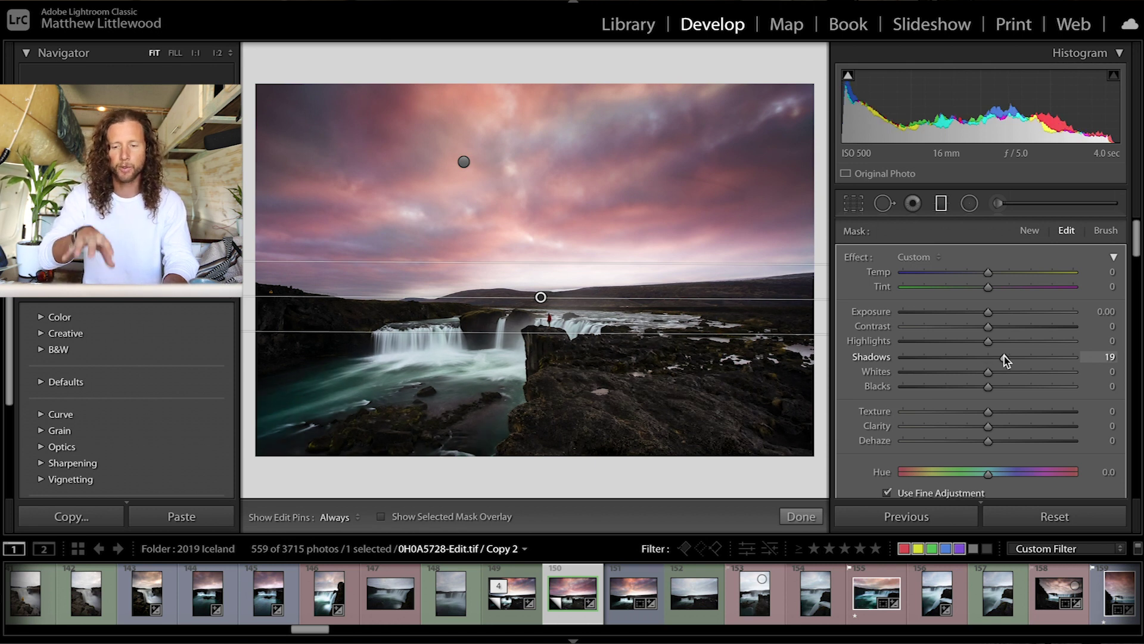
left_click(1006, 327)
left_click(997, 427)
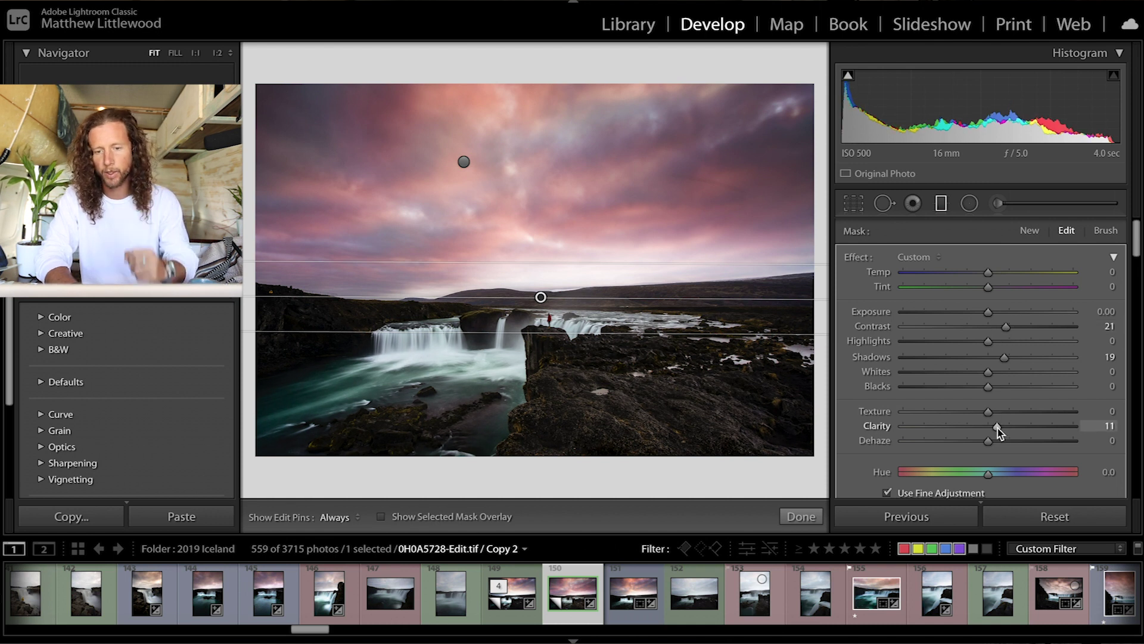
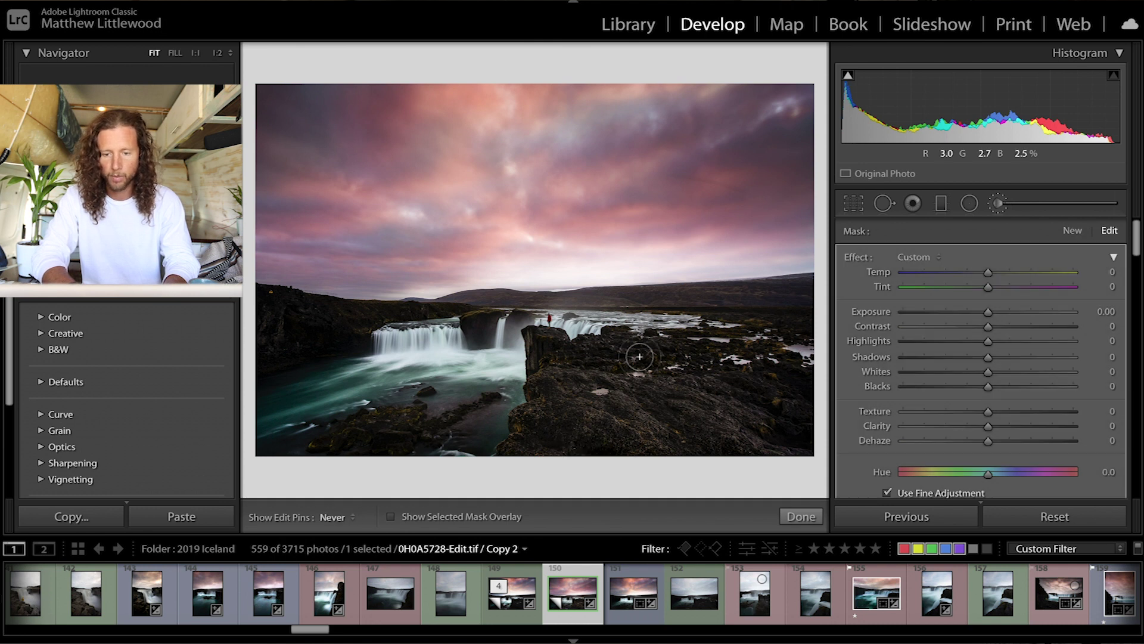
Paint a new brush mask over the large foreground cliff and show its edit pins.
key("h")
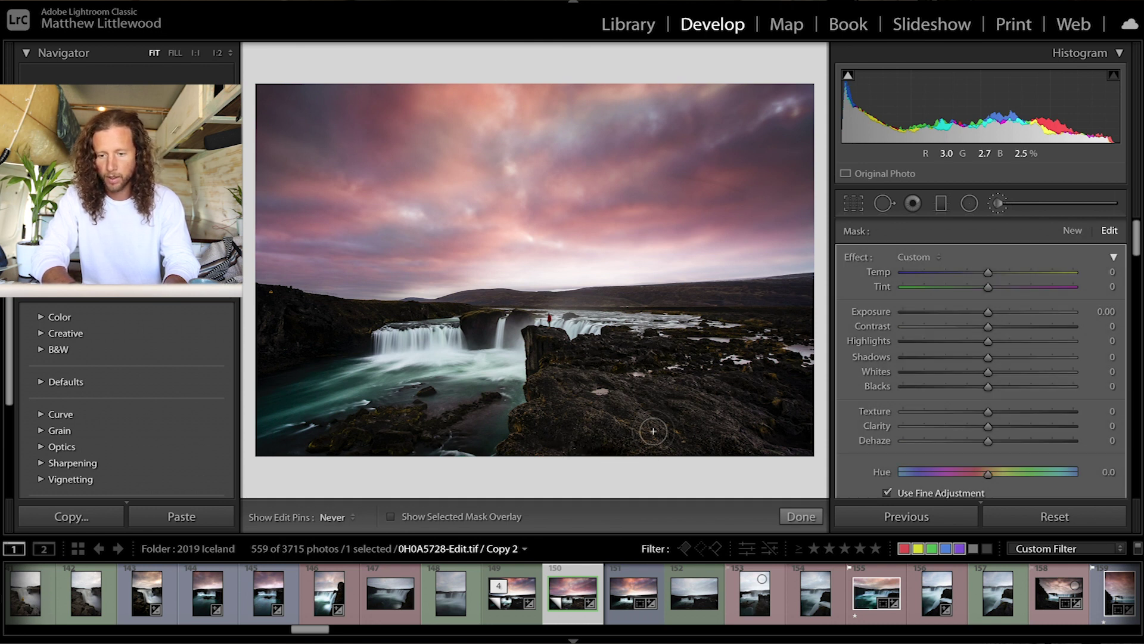
key("h")
key("h")
key("h")
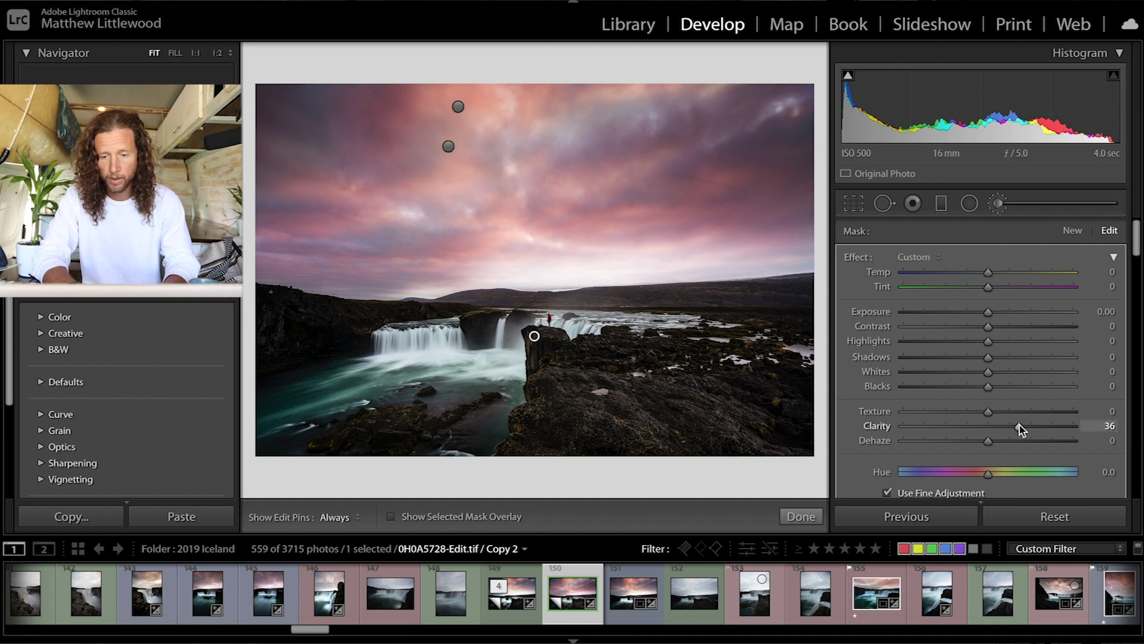
Set the cliff brush mask to Clarity 47, Exposure 0.58 and Contrast 14.
left_click_drag(1020, 425, 1028, 425)
left_click(995, 311)
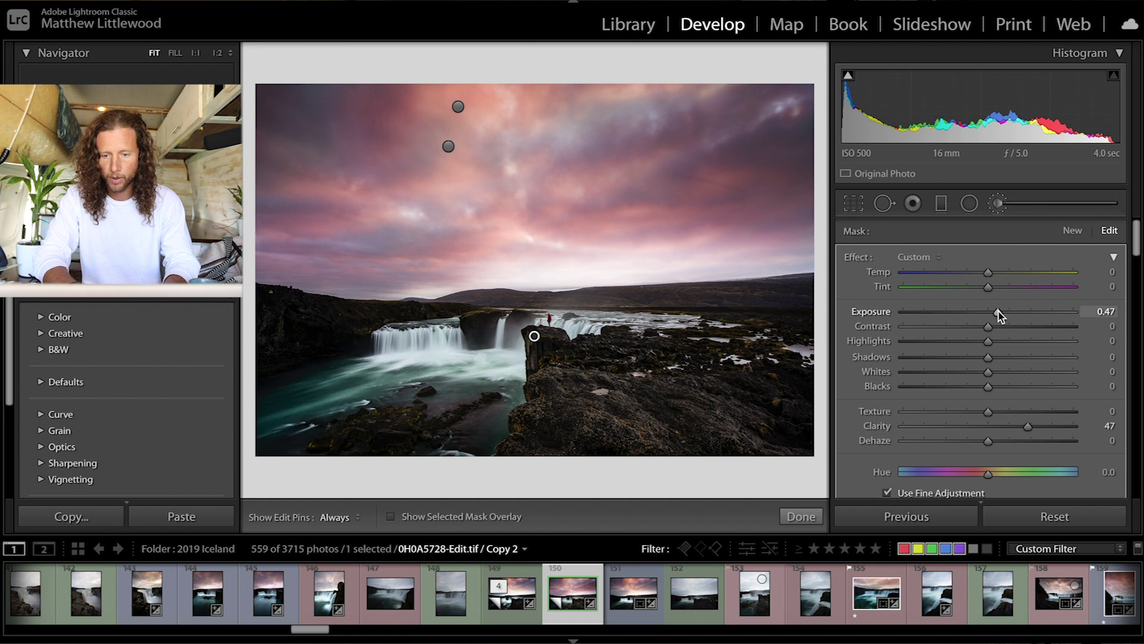
left_click_drag(1000, 311, 1001, 312)
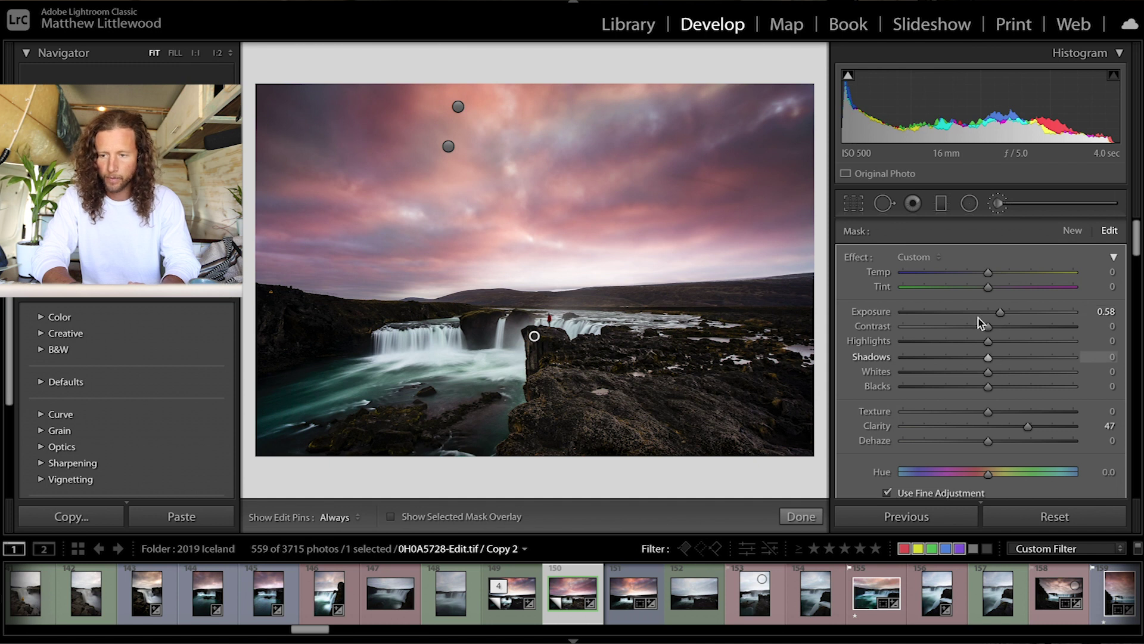
left_click(999, 326)
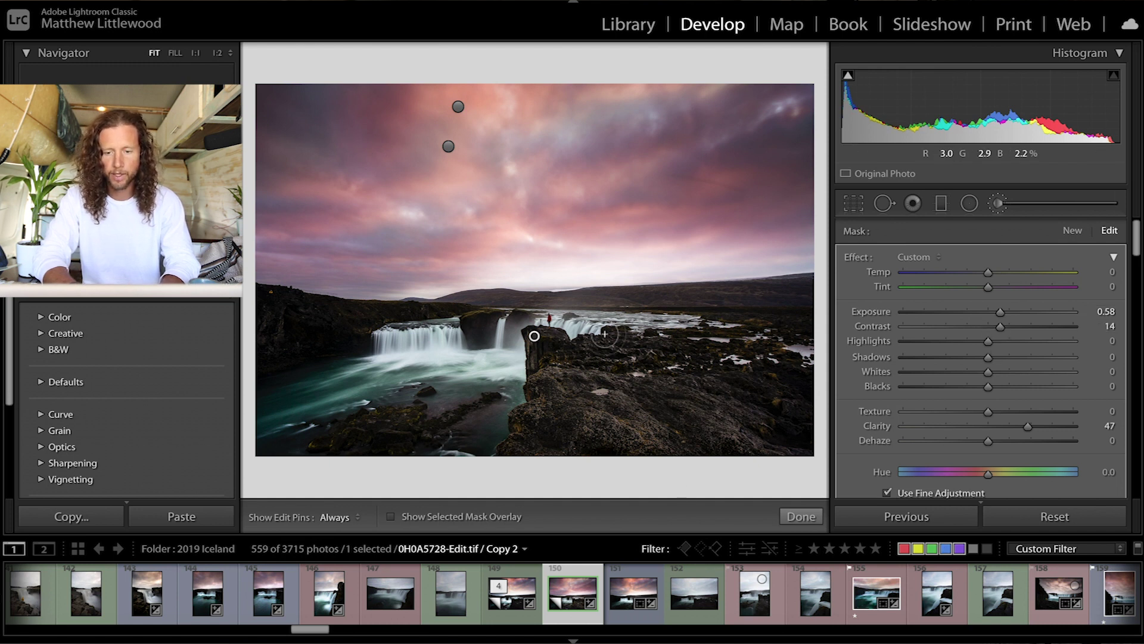
Show the mask overlay, erase the cliff mask from the upper and right-hand rocks, and finish the brush edit.
key("o")
key("alt")
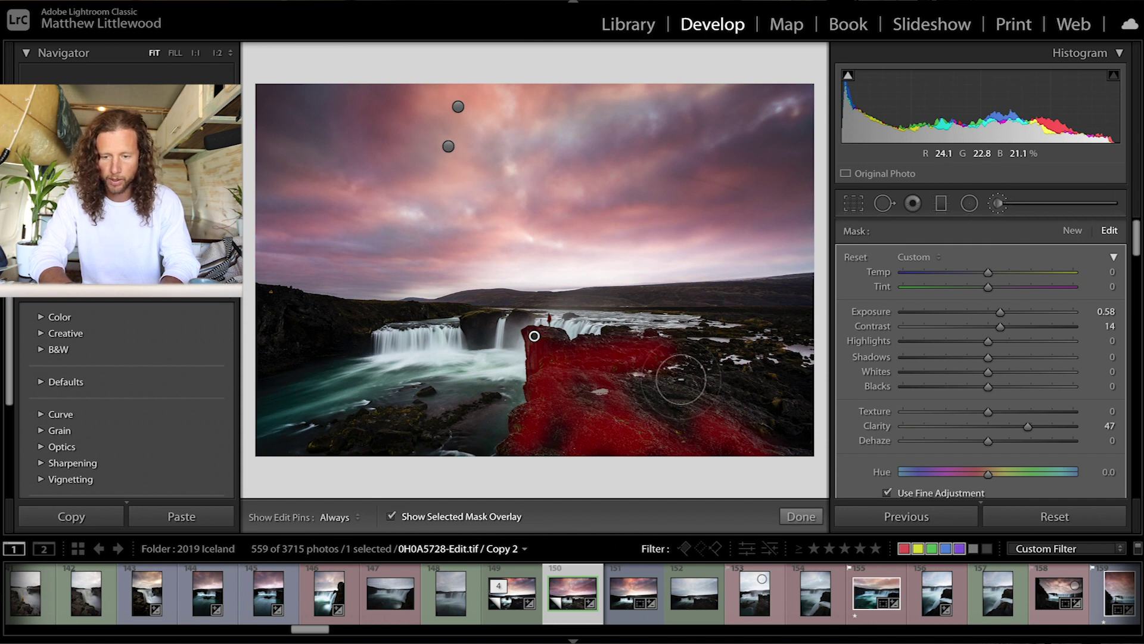
mouse_move(727, 388)
left_mouse_down()
mouse_move(624, 393)
mouse_move(589, 375)
mouse_move(572, 343)
mouse_move(632, 377)
mouse_move(591, 367)
mouse_move(657, 380)
mouse_move(681, 356)
mouse_move(620, 344)
left_mouse_up()
key("h")
key("h")
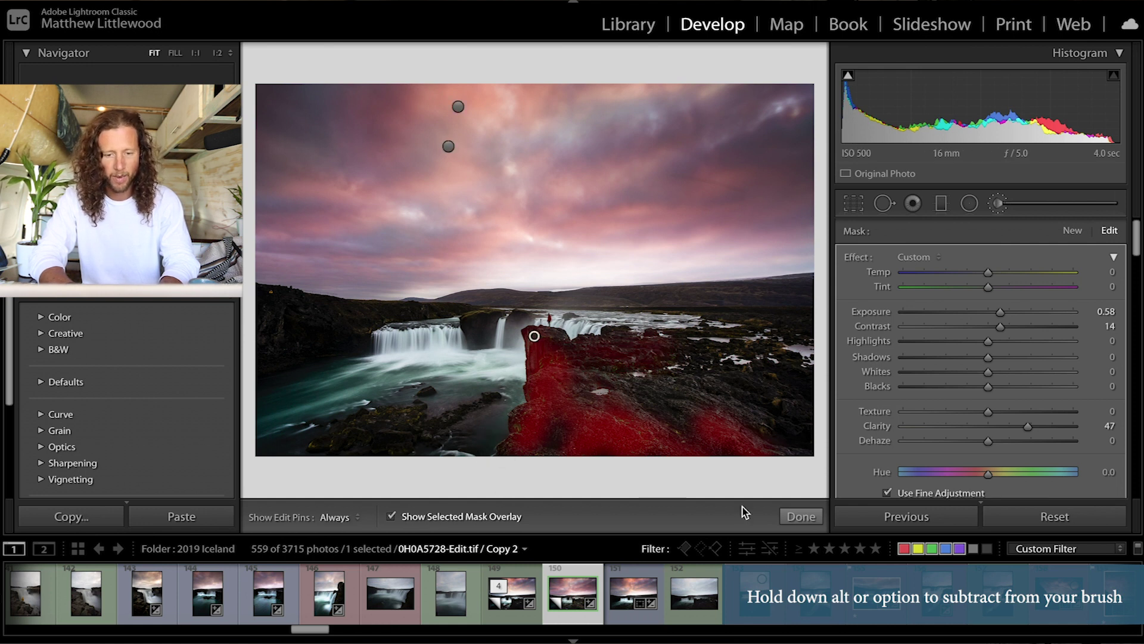
left_click(801, 516)
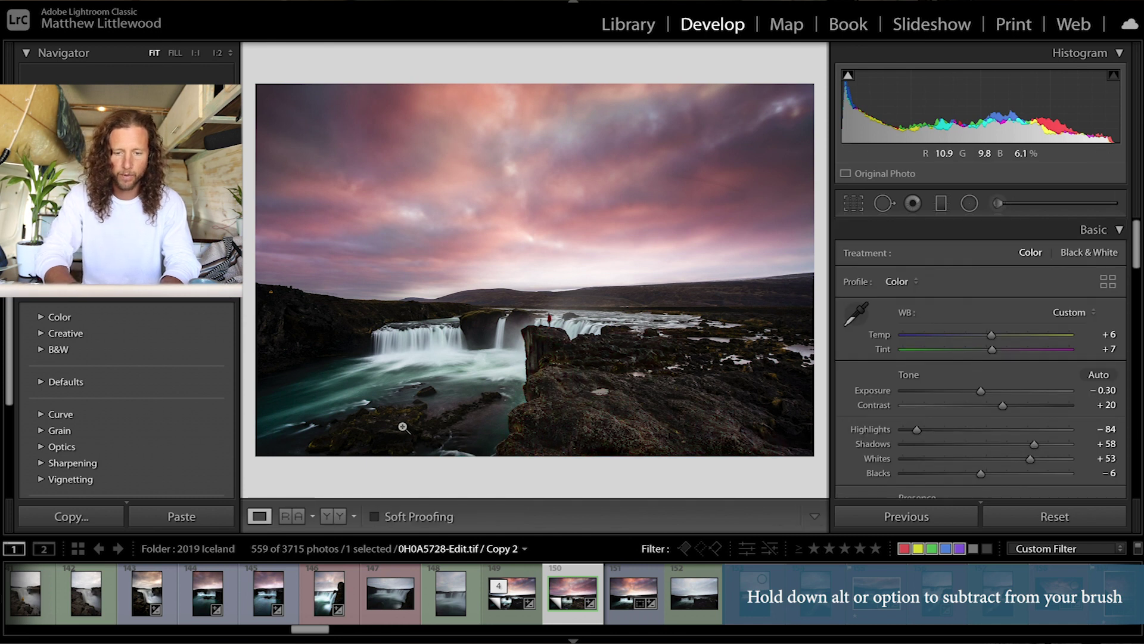
Paint a new brush mask over the low rocks in the river foreground and hide the mask overlay.
key("k")
mouse_move(401, 424)
left_mouse_down()
mouse_move(321, 446)
mouse_move(415, 429)
mouse_move(361, 449)
mouse_move(402, 442)
mouse_move(451, 413)
mouse_move(415, 448)
mouse_move(262, 465)
mouse_move(412, 417)
left_mouse_up()
key("h")
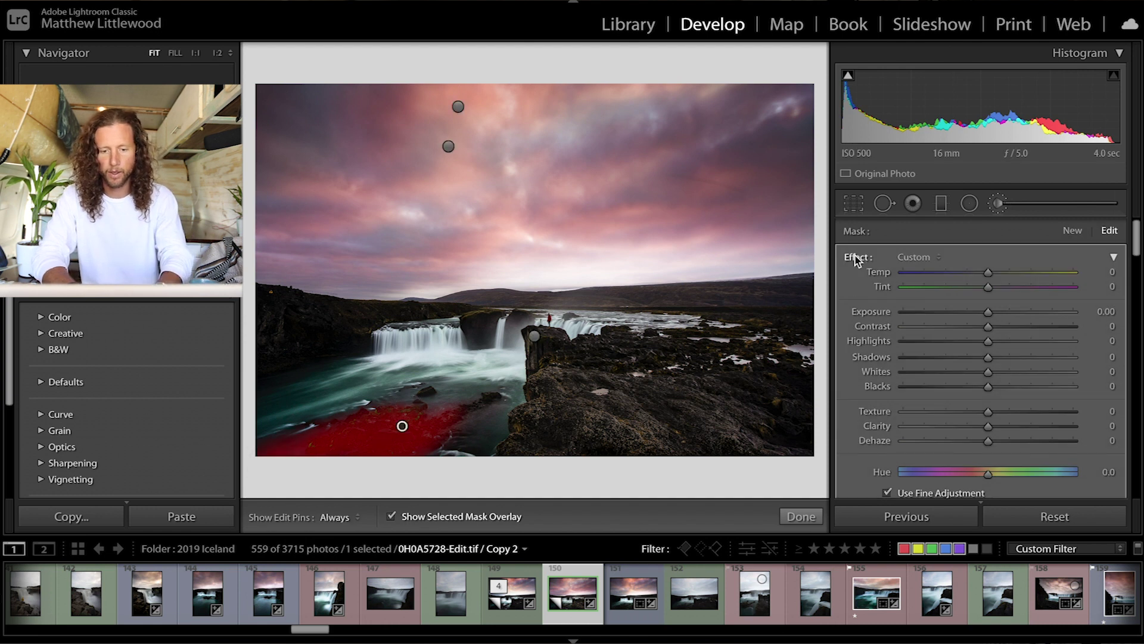
key("o")
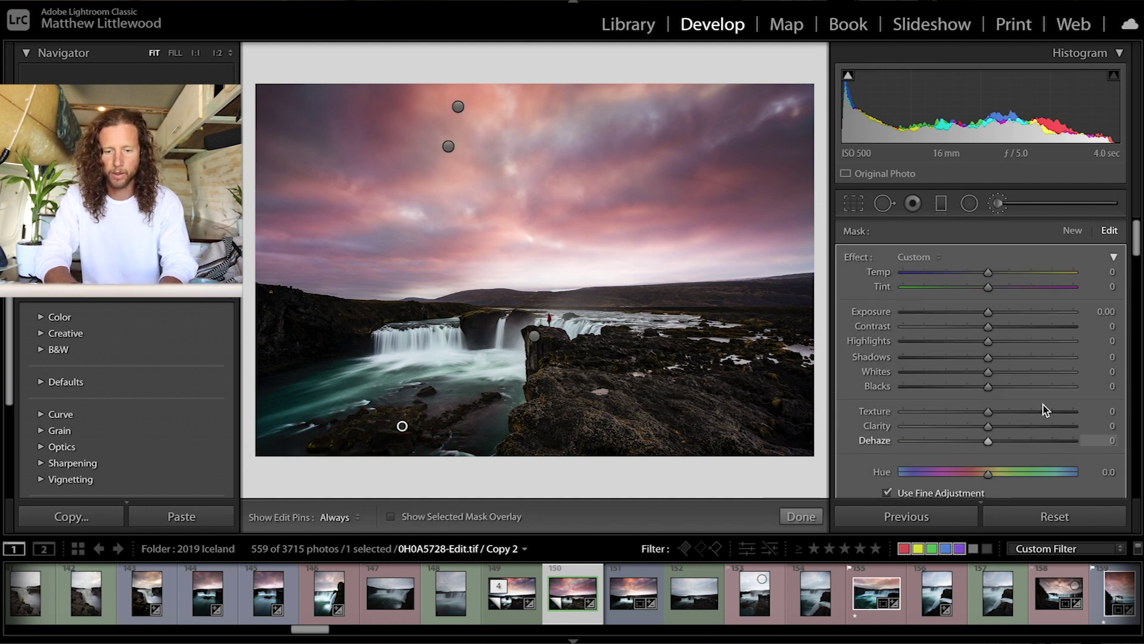
Set the river rocks' brush mask to Exposure 0.99 and Clarity 16, and finish the brush edit.
left_click(1007, 314)
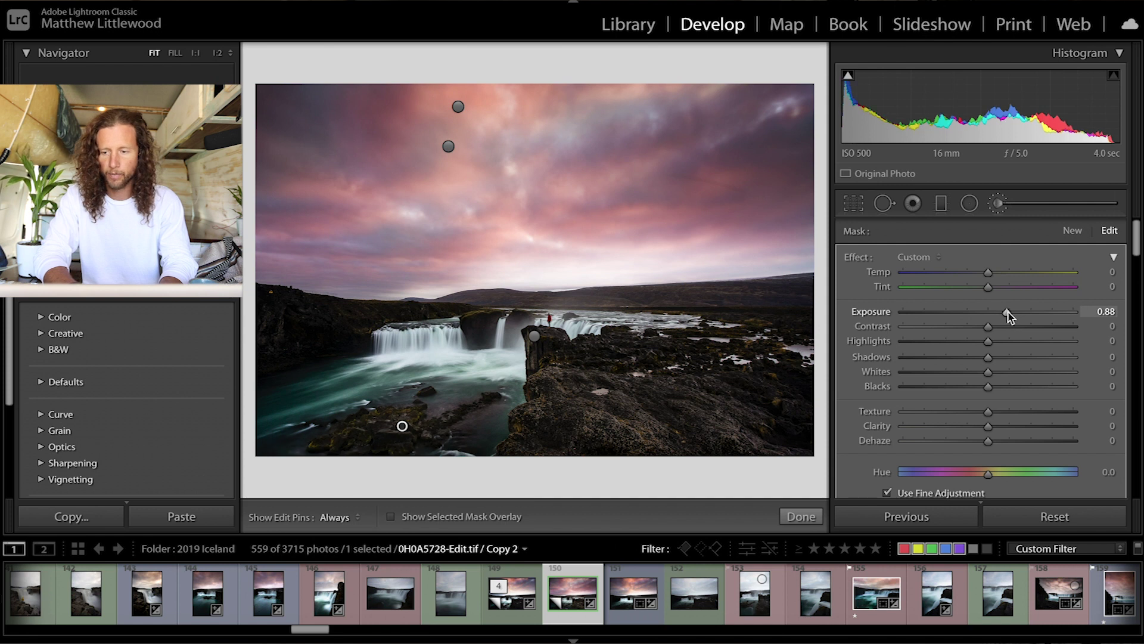
left_click(1002, 427)
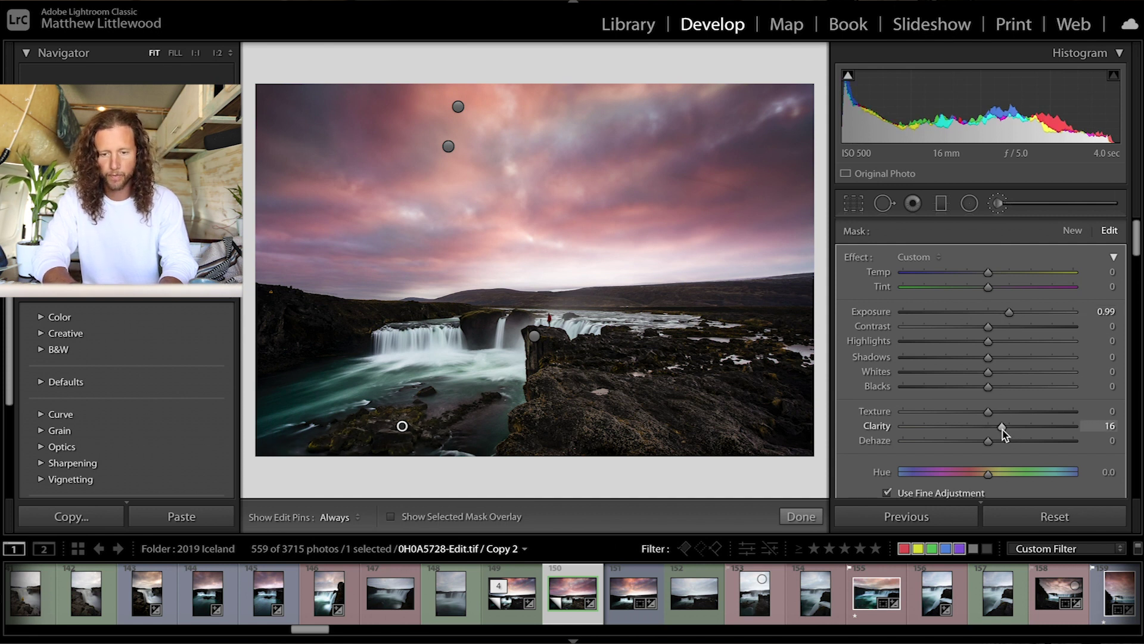
left_click(802, 517)
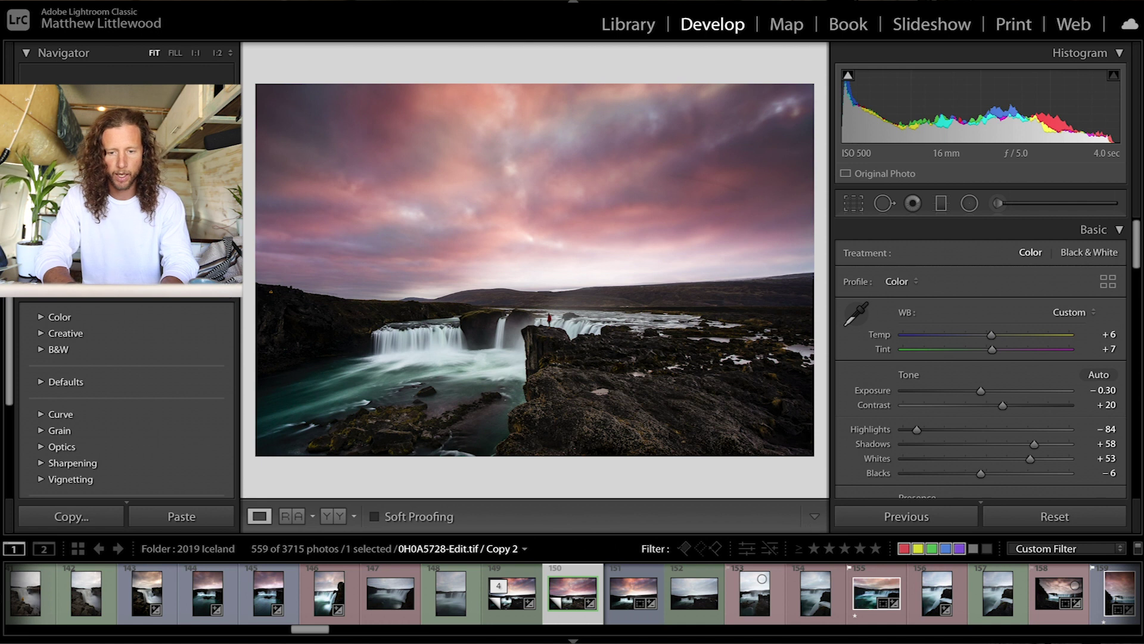
Inspect the photo full screen and up close, and paint a new brush mask over the river water below the waterfalls.
key("f")
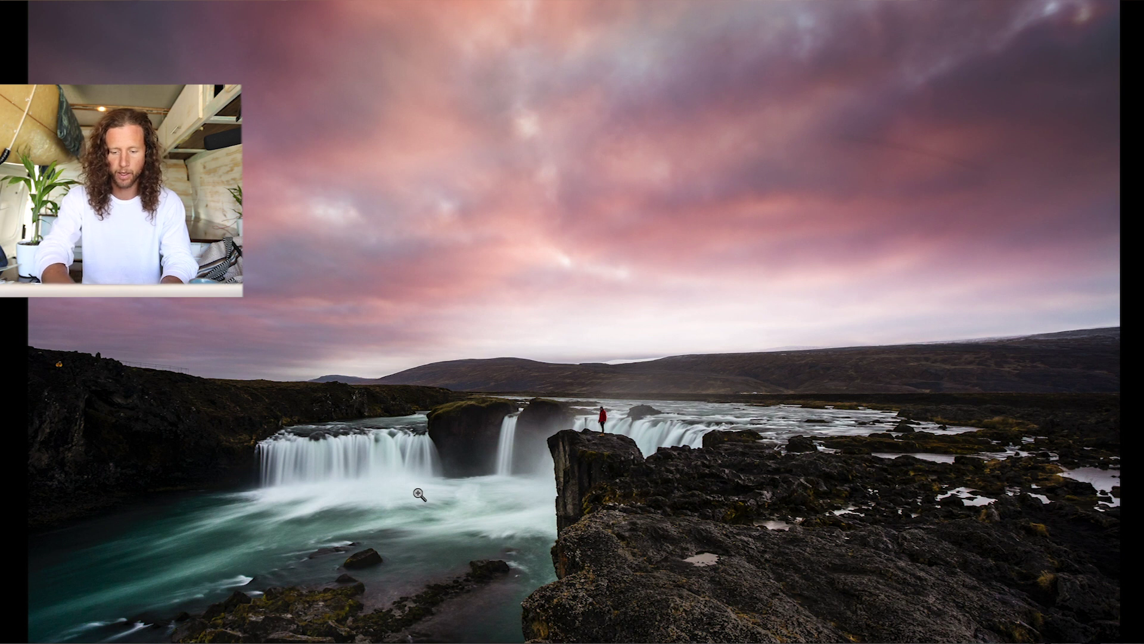
key("f")
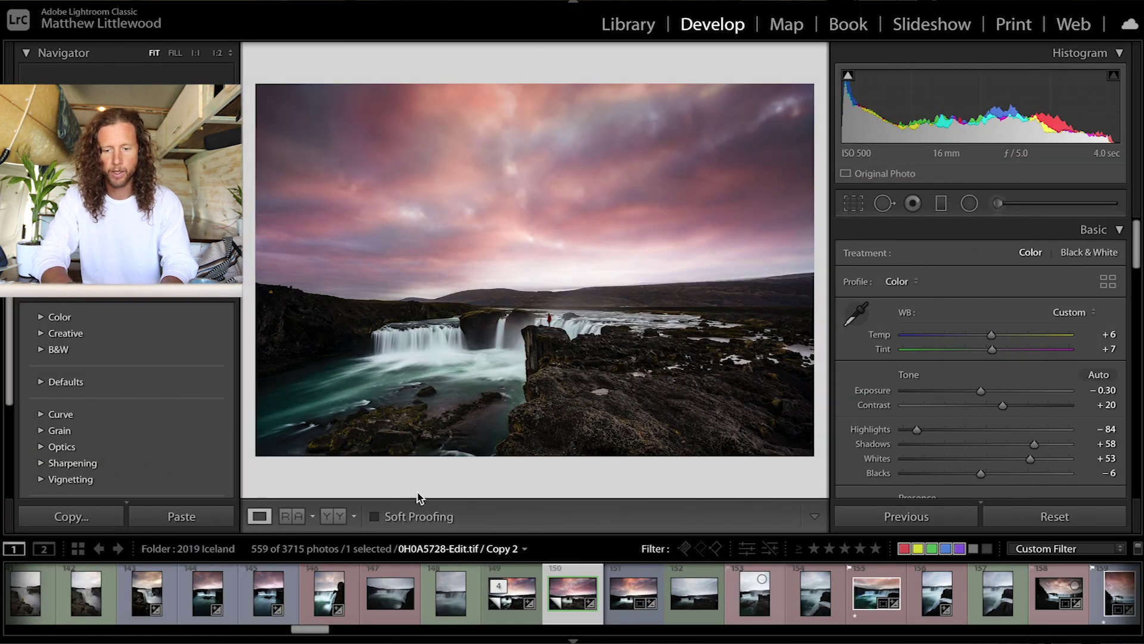
left_click(521, 360)
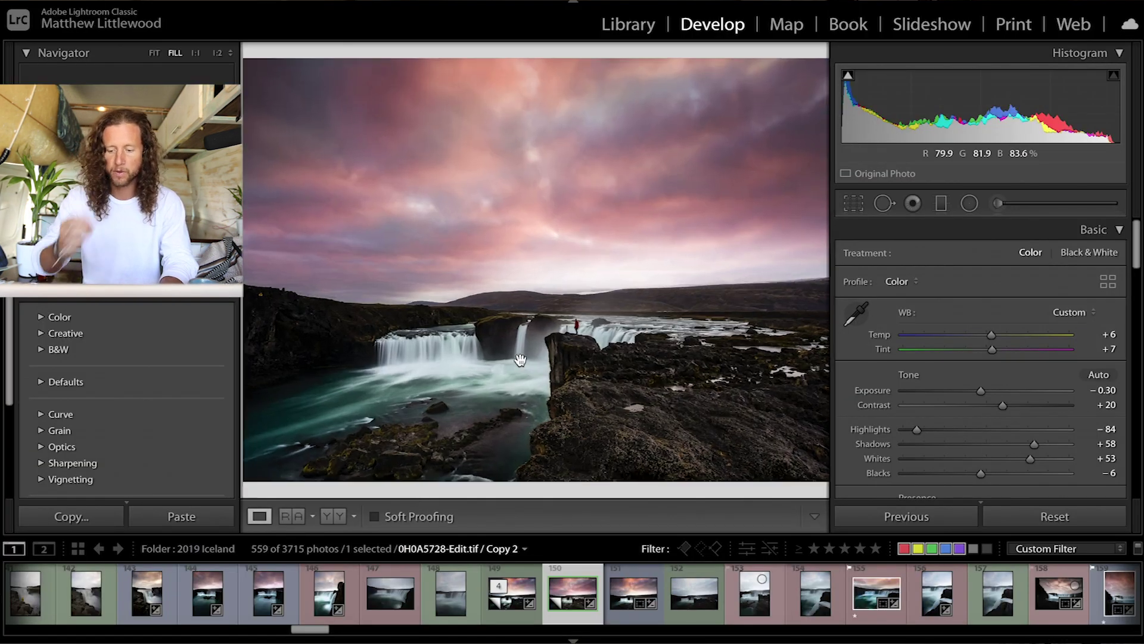
left_click(520, 360)
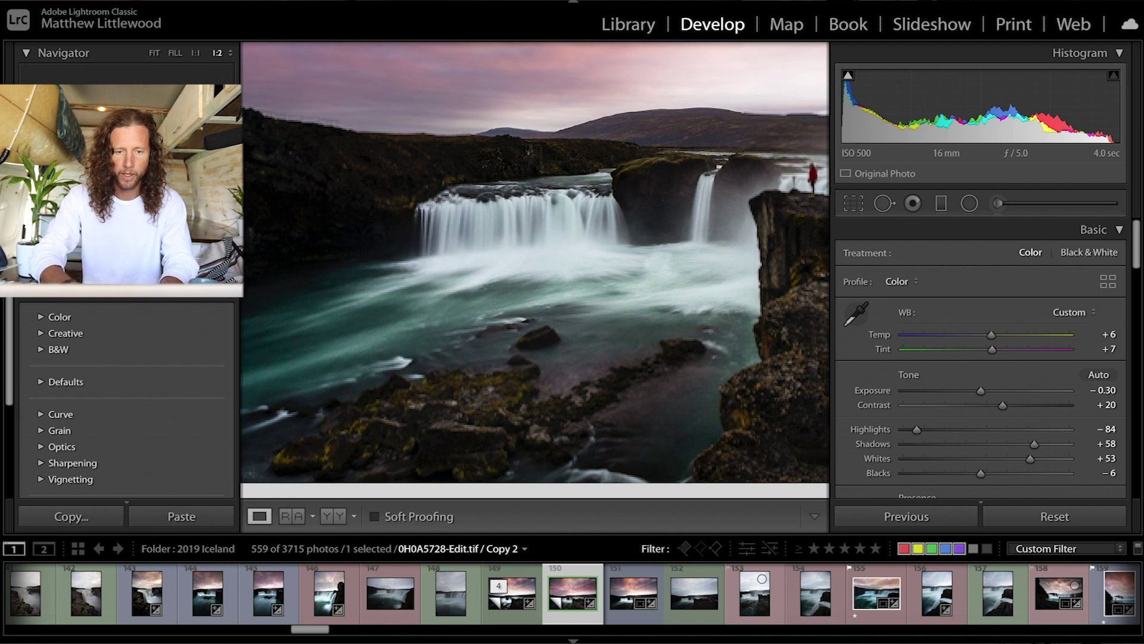
key("k")
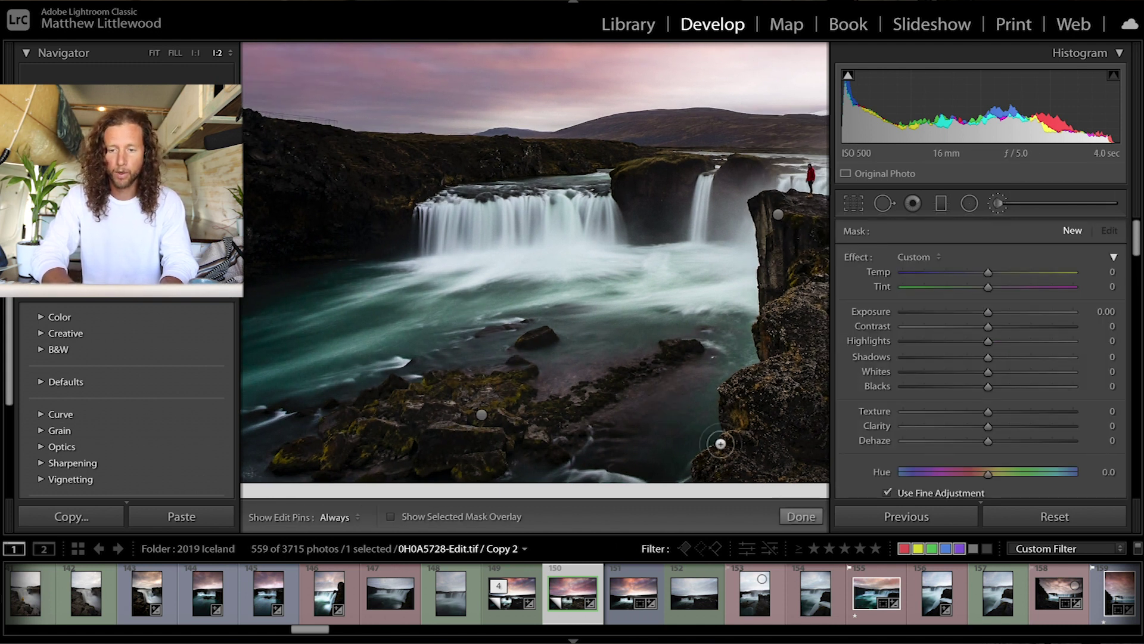
key("h")
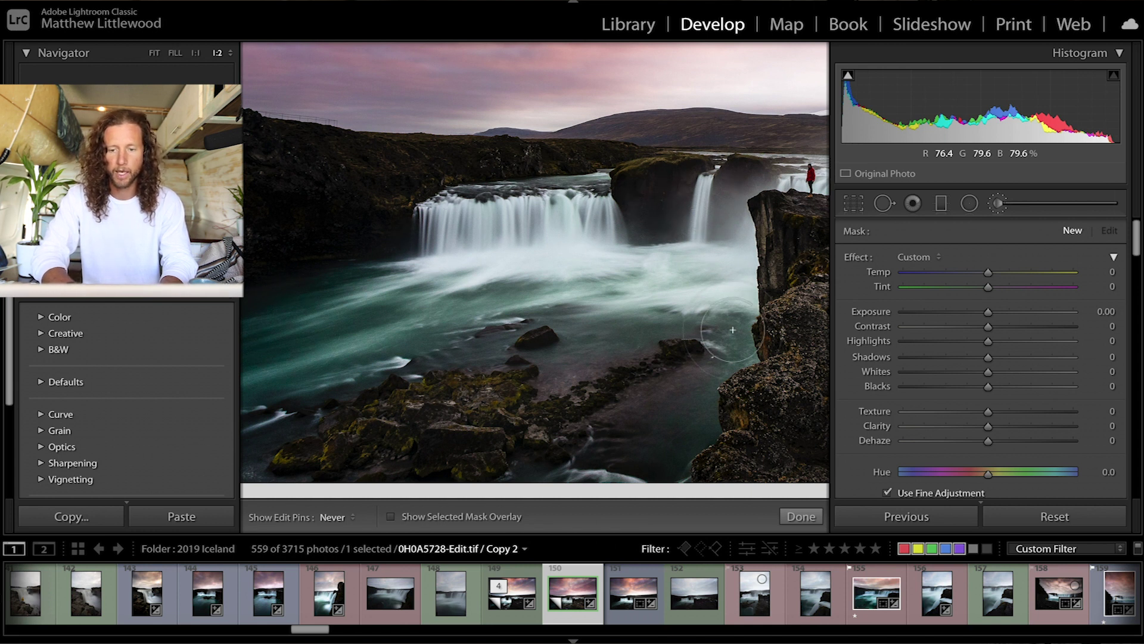
key("ctrl+z")
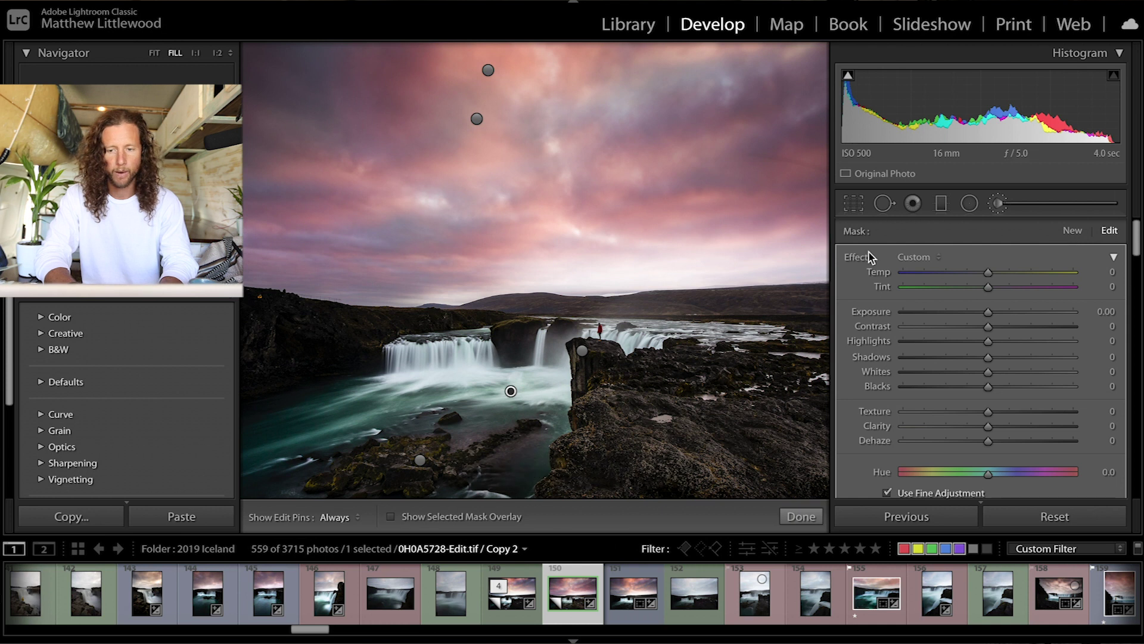
Set the river water's brush mask to Temp −14, Tint −12 and Clarity 15.
left_click_drag(986, 273, 976, 282)
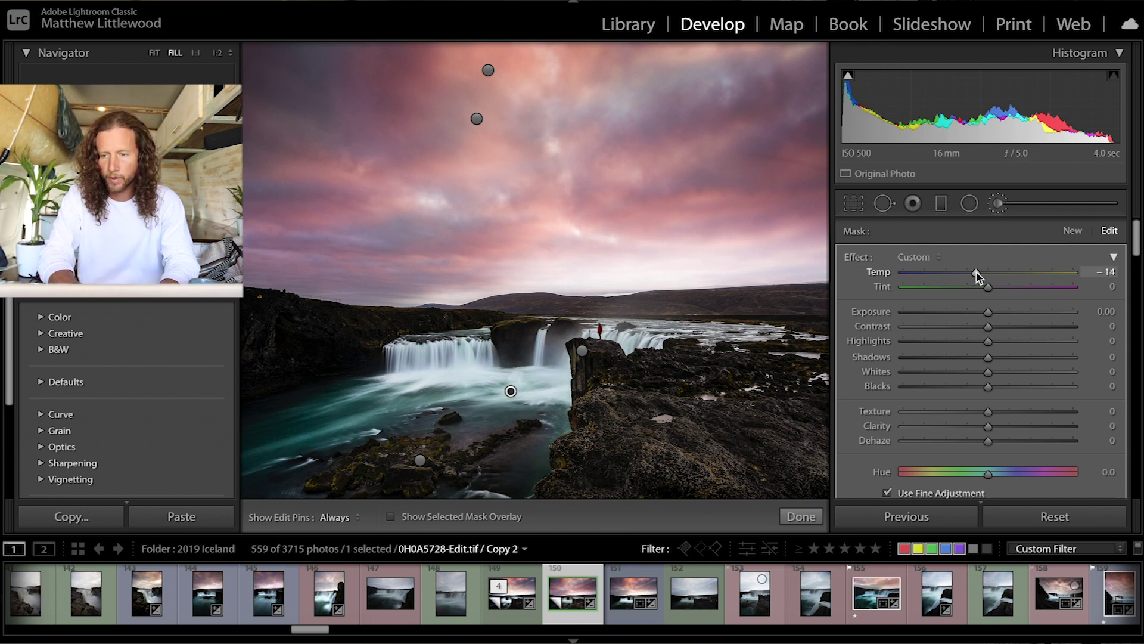
left_click_drag(982, 285, 978, 288)
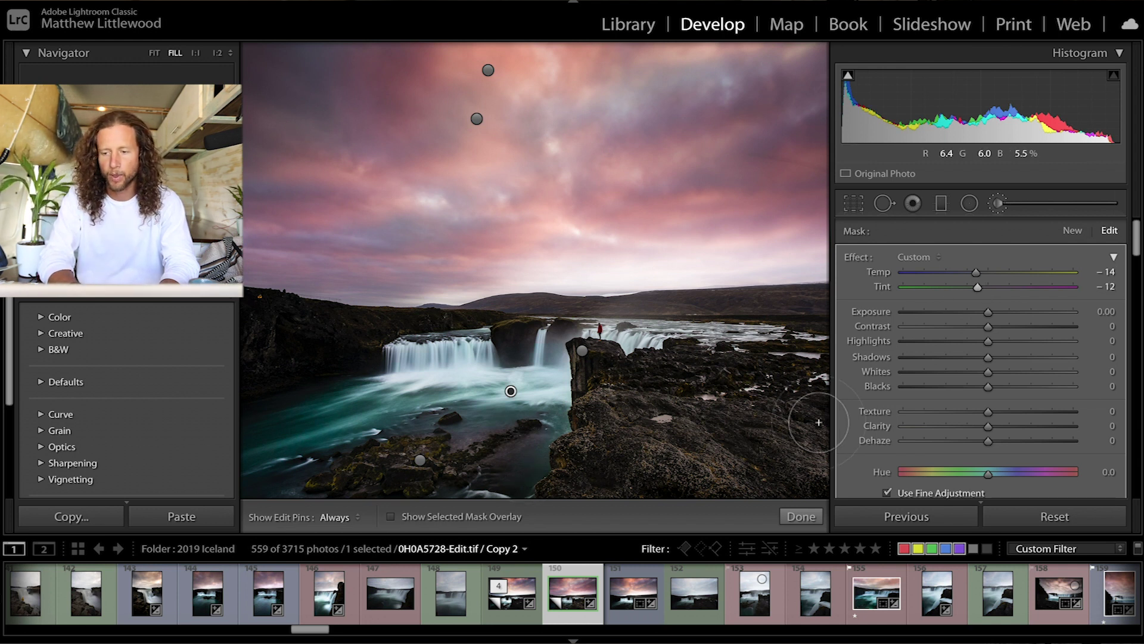
left_click(1001, 427)
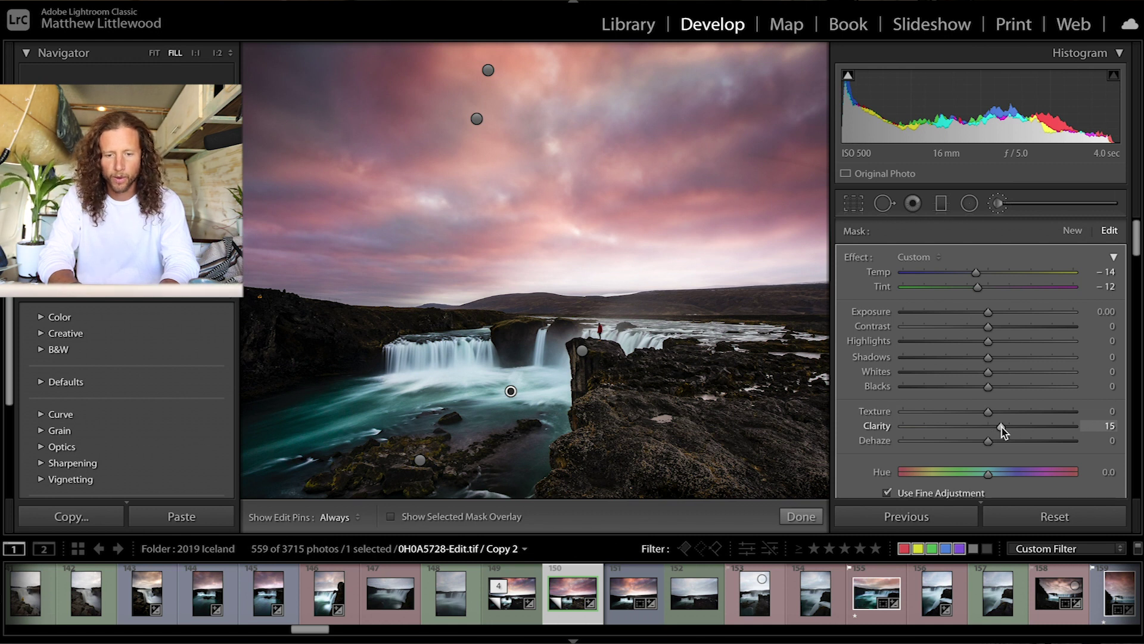
Set the river water's brush mask to Clarity 27, Highlights 21 and Shadows −20, and finish the brush edit.
left_click_drag(1002, 428, 1007, 429)
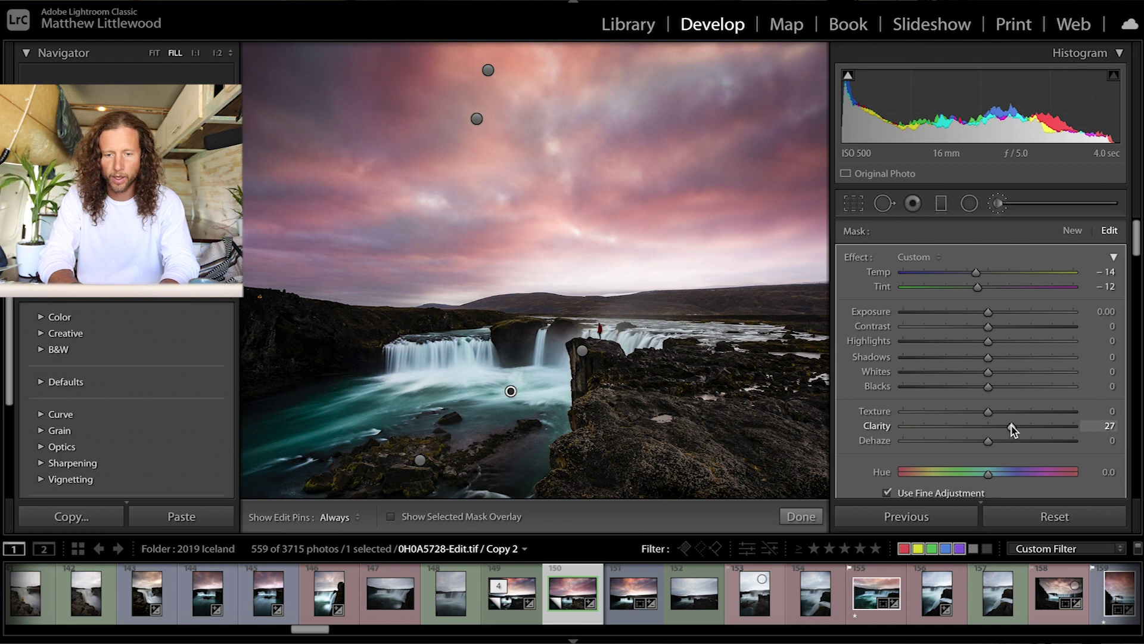
left_click_drag(996, 342, 1006, 341)
left_click(971, 357)
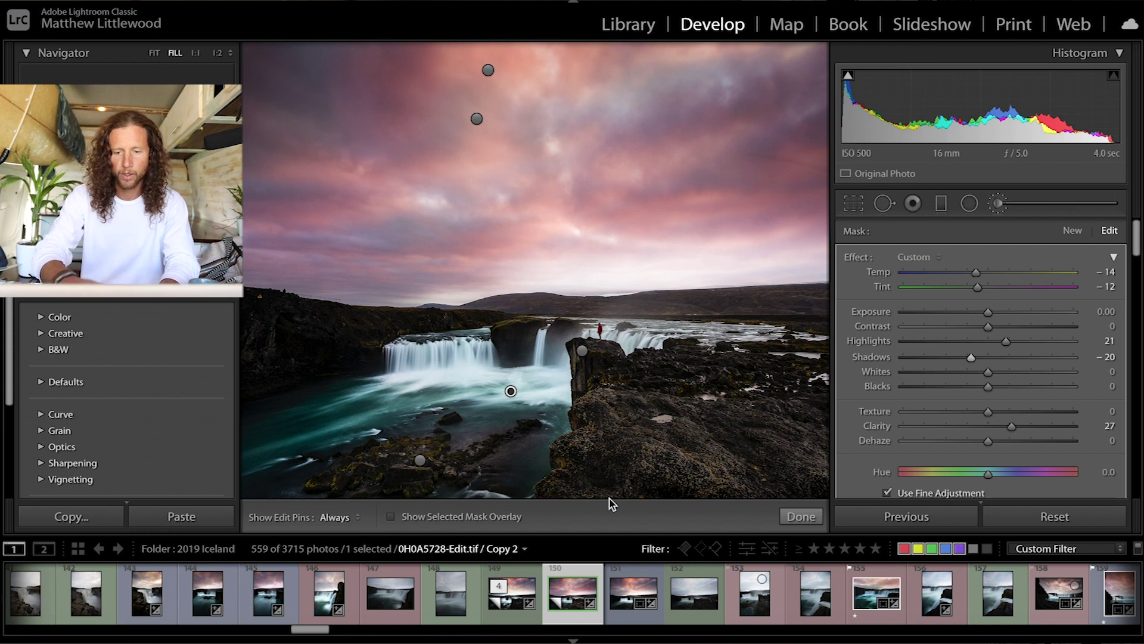
key("k")
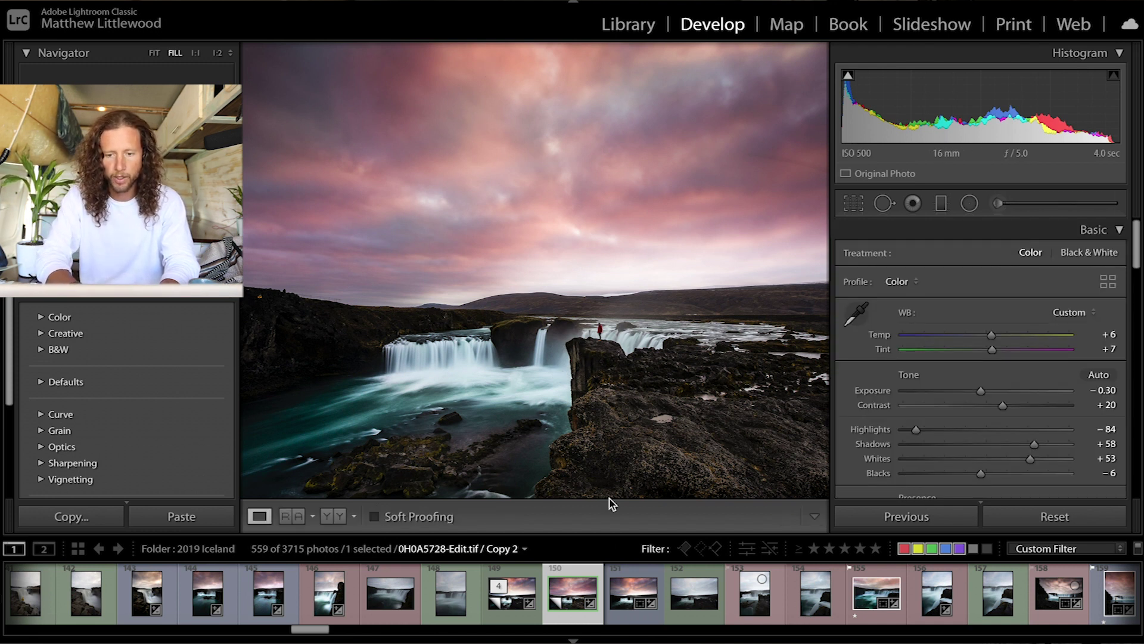
Paint a new brush mask in the sky just above the horizon with Clarity 43 and Dehaze 10, and finish the brush edit.
key("z")
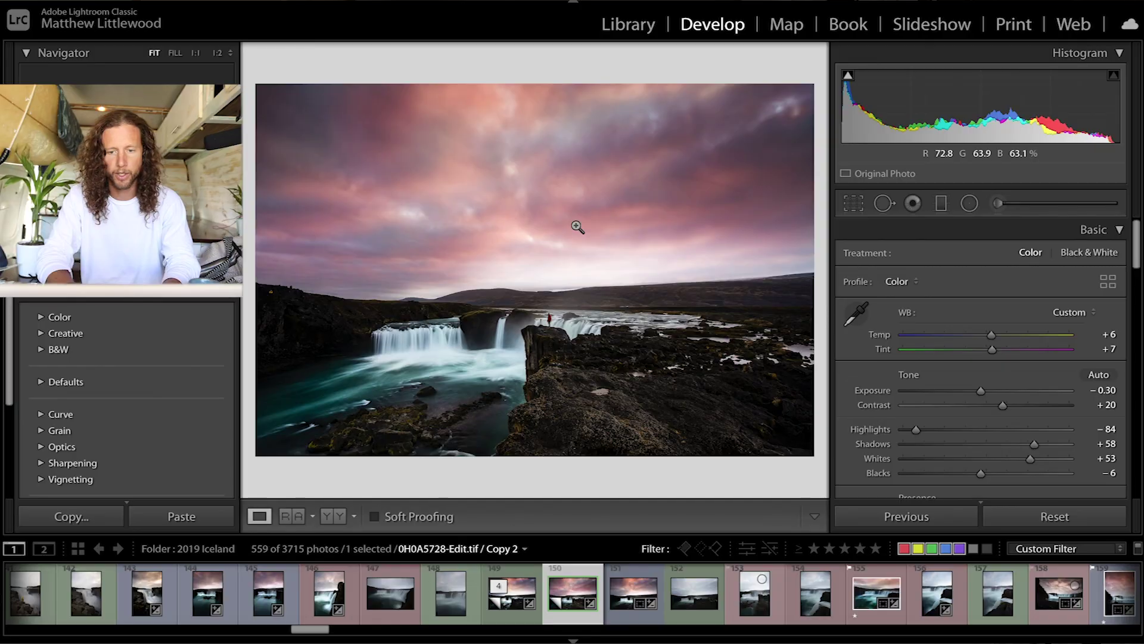
key("k")
key("h")
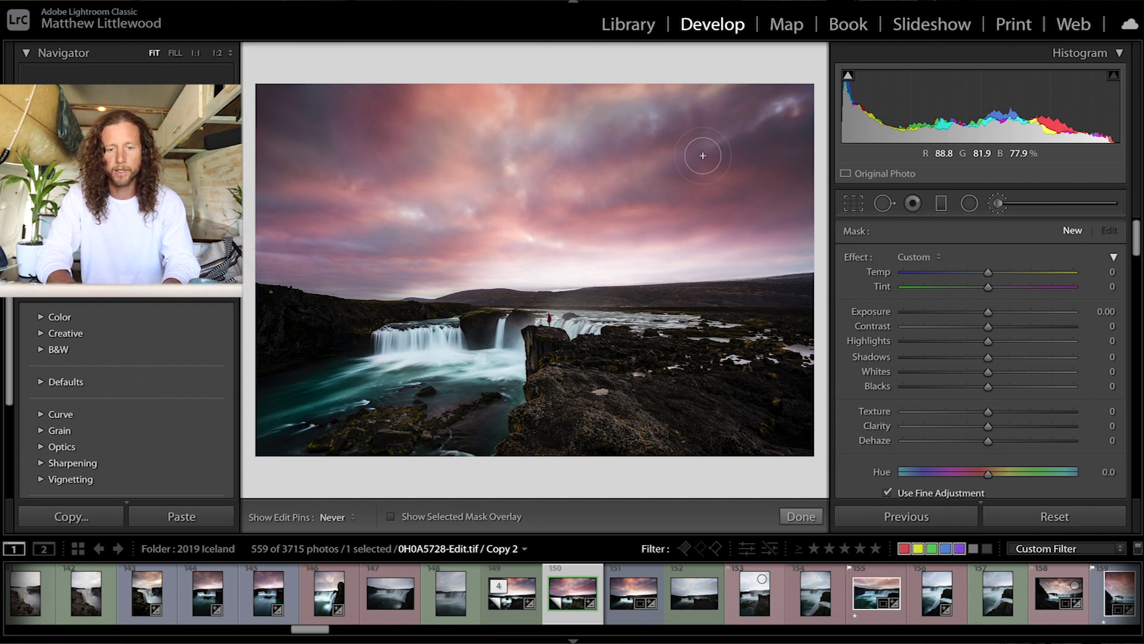
key("h")
left_click(509, 239)
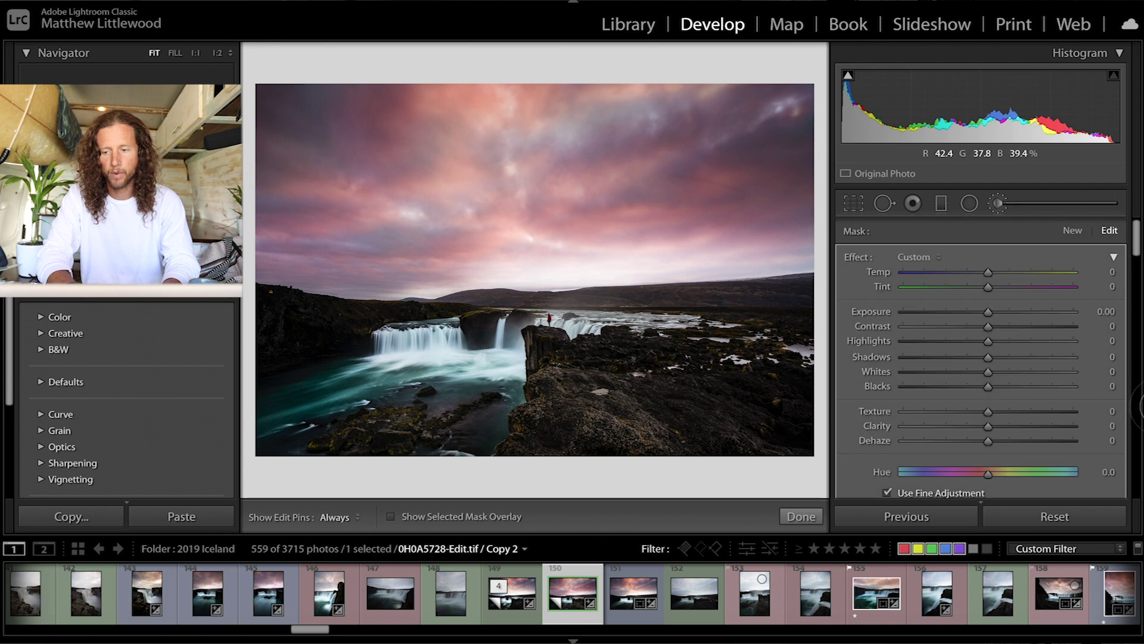
left_click_drag(988, 426, 1026, 427)
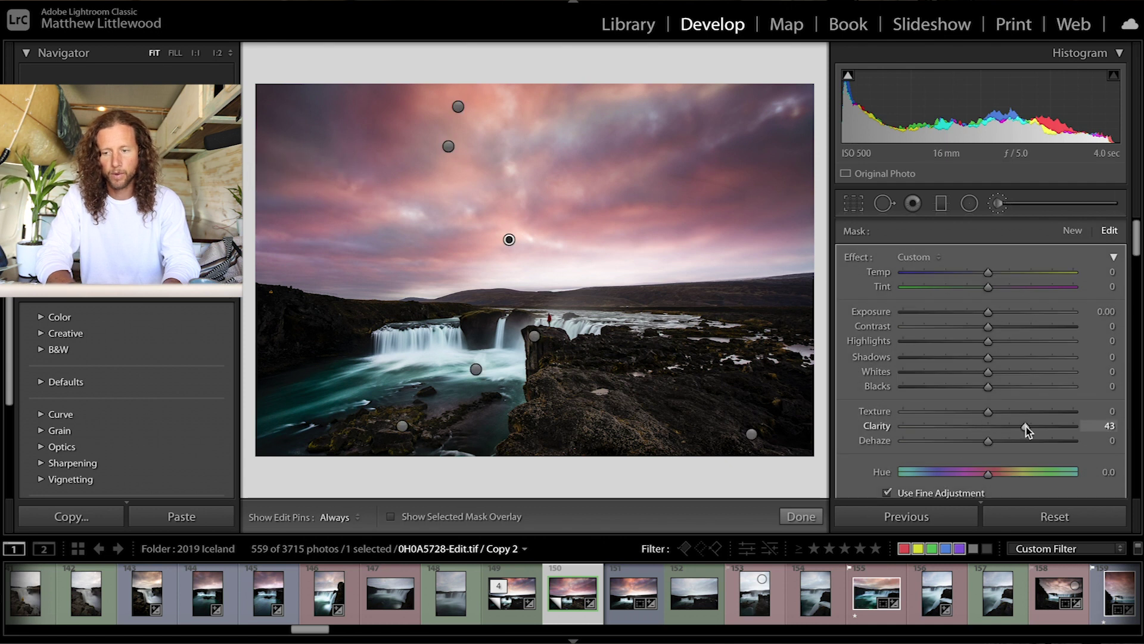
left_click(995, 441)
left_click_drag(995, 441, 996, 441)
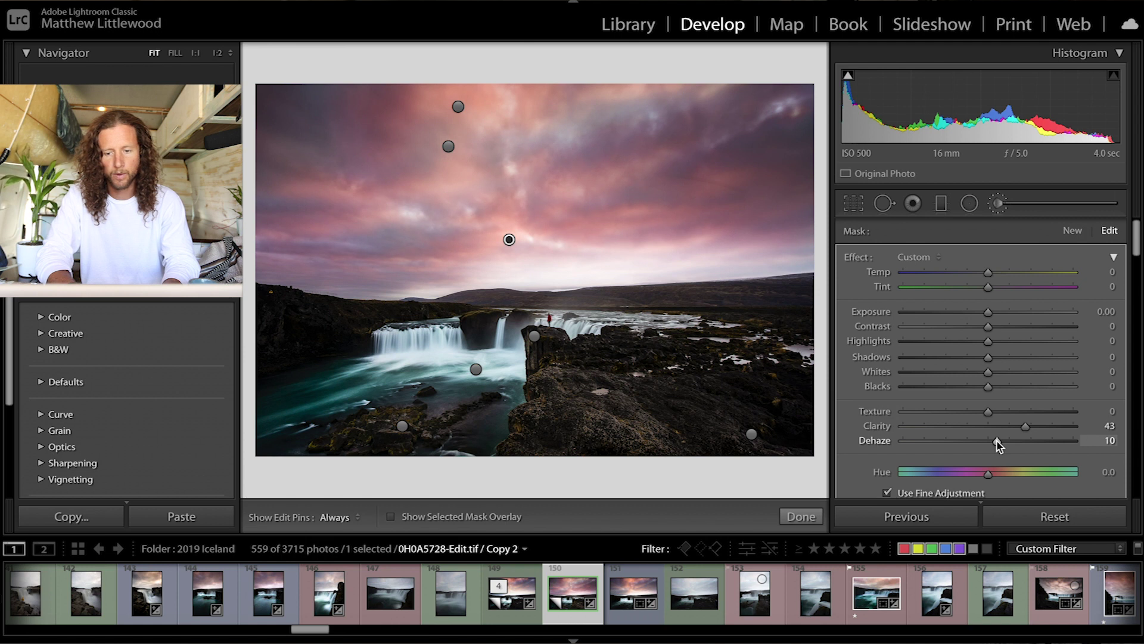
left_click(800, 516)
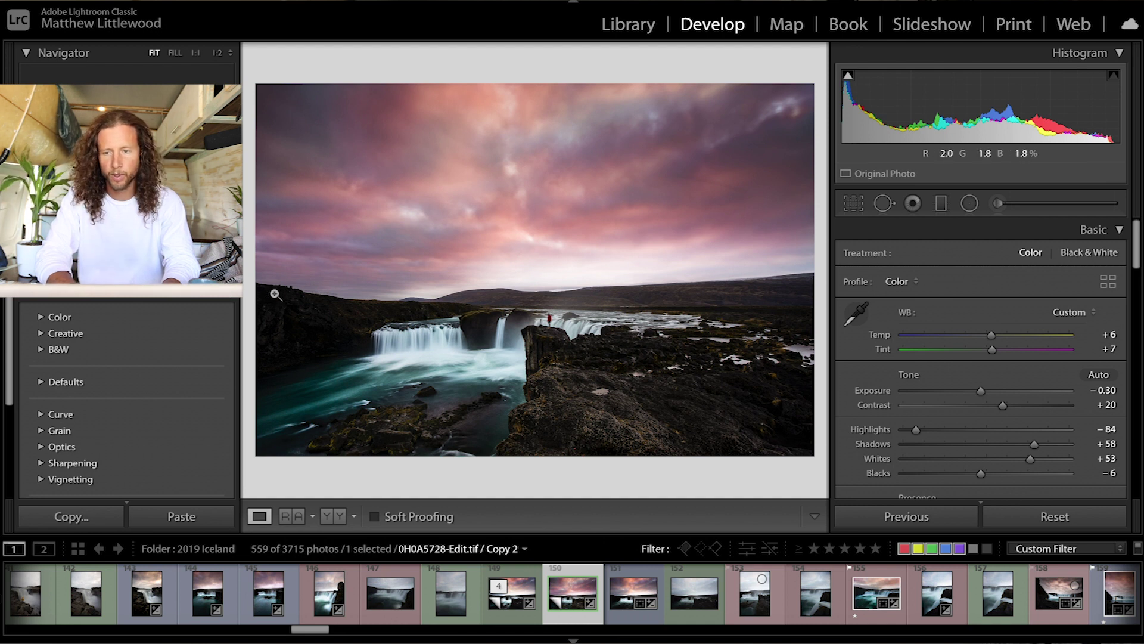
Clone out the small bright spot at the far left end of the dark ridge with a size 68 spot, and finish the removal.
left_click(884, 205)
scroll(272, 296, "up", 5)
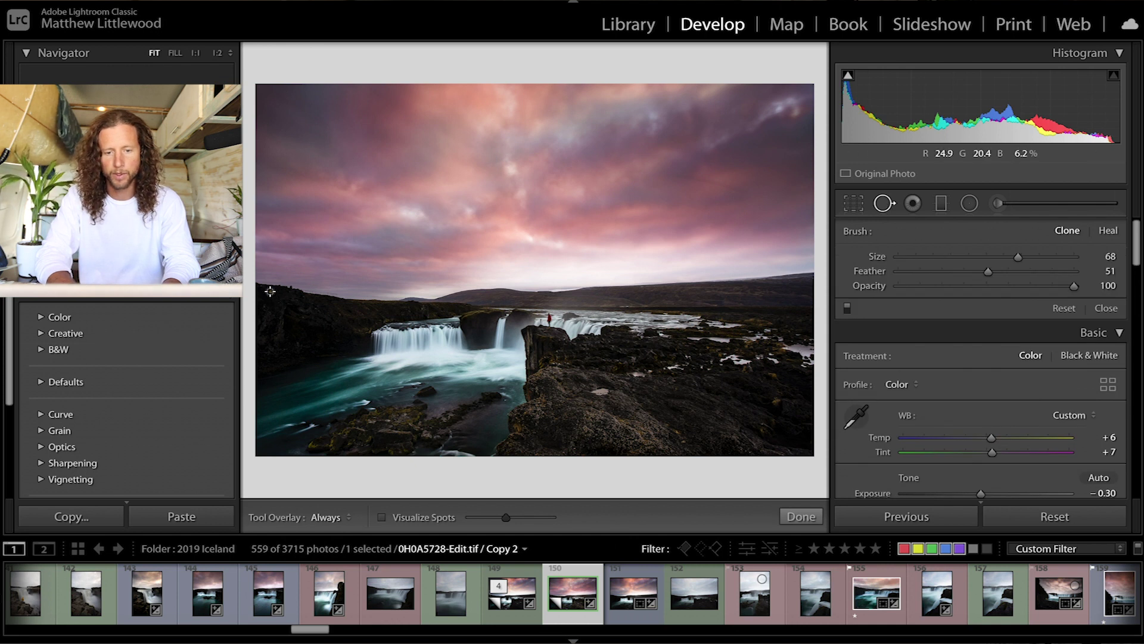
left_click(269, 292)
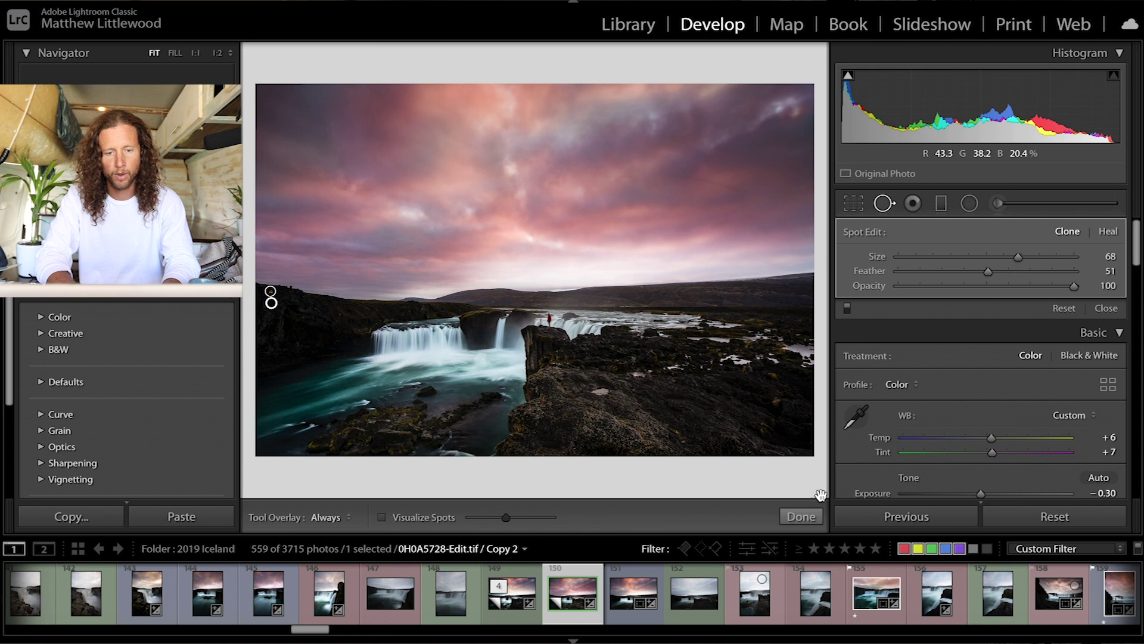
left_click(808, 519)
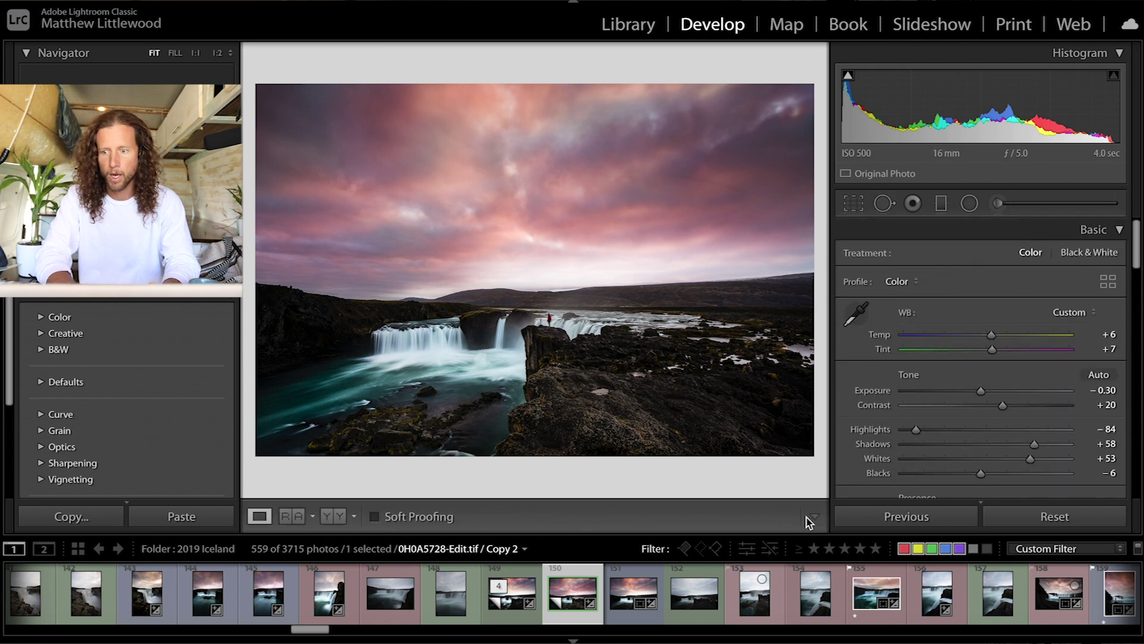
Narrow the tone curve's highlights region by moving its split point, and set the curve's Highlights to +79.
scroll(1044, 434, "down", 5)
scroll(1045, 427, "up", 4)
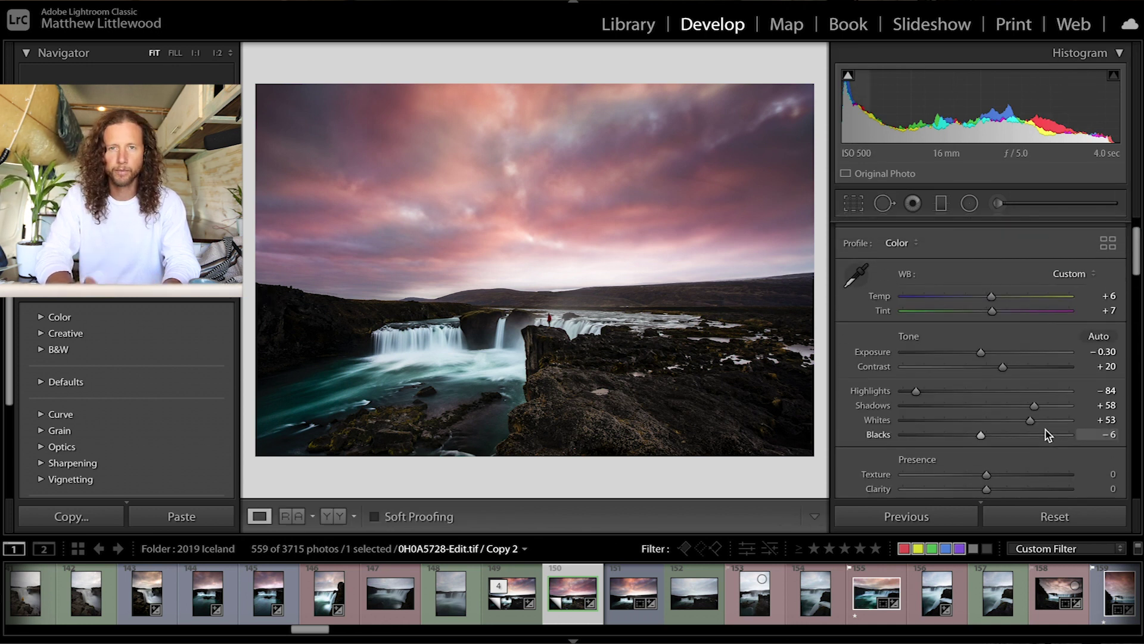
scroll(1047, 435, "up", 1)
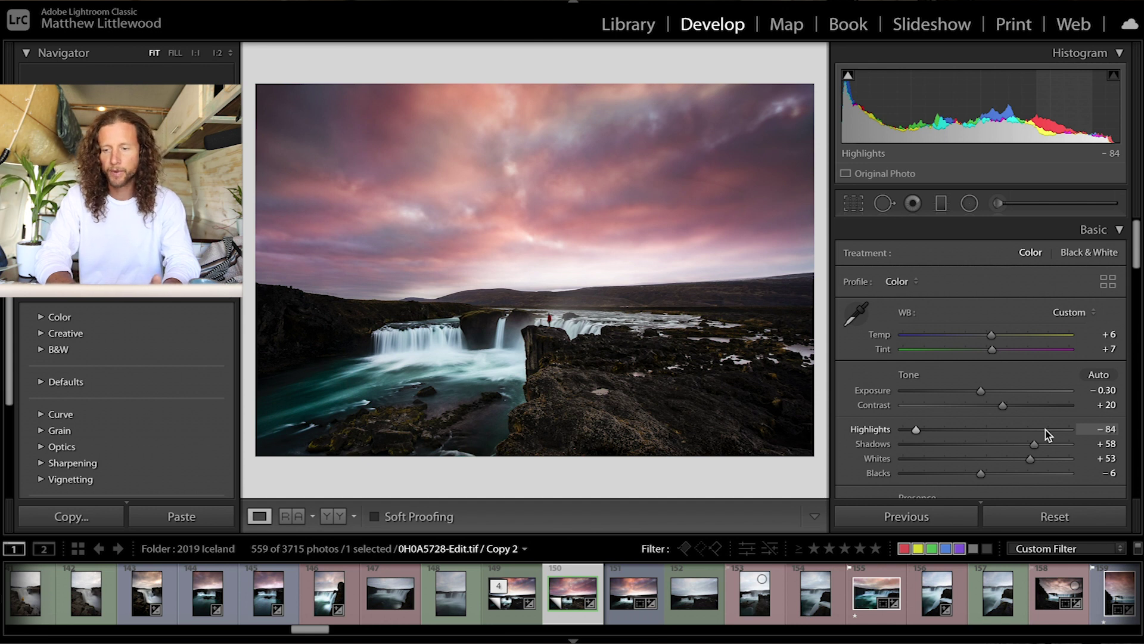
scroll(992, 417, "down", 10)
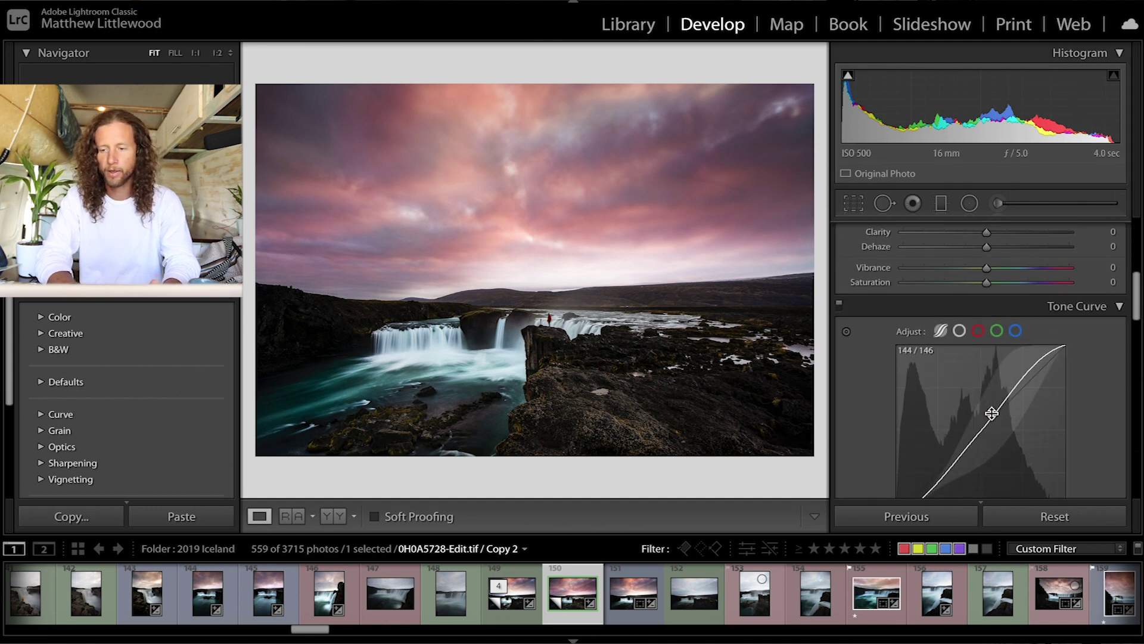
left_click_drag(1023, 365, 1041, 364)
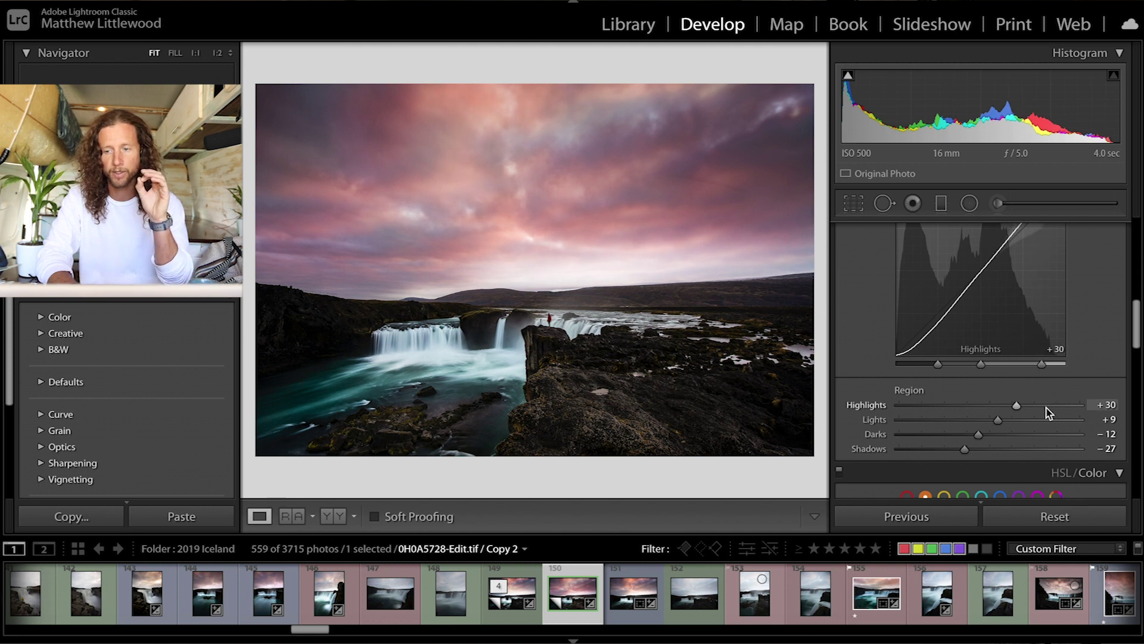
left_click_drag(1052, 407, 1061, 407)
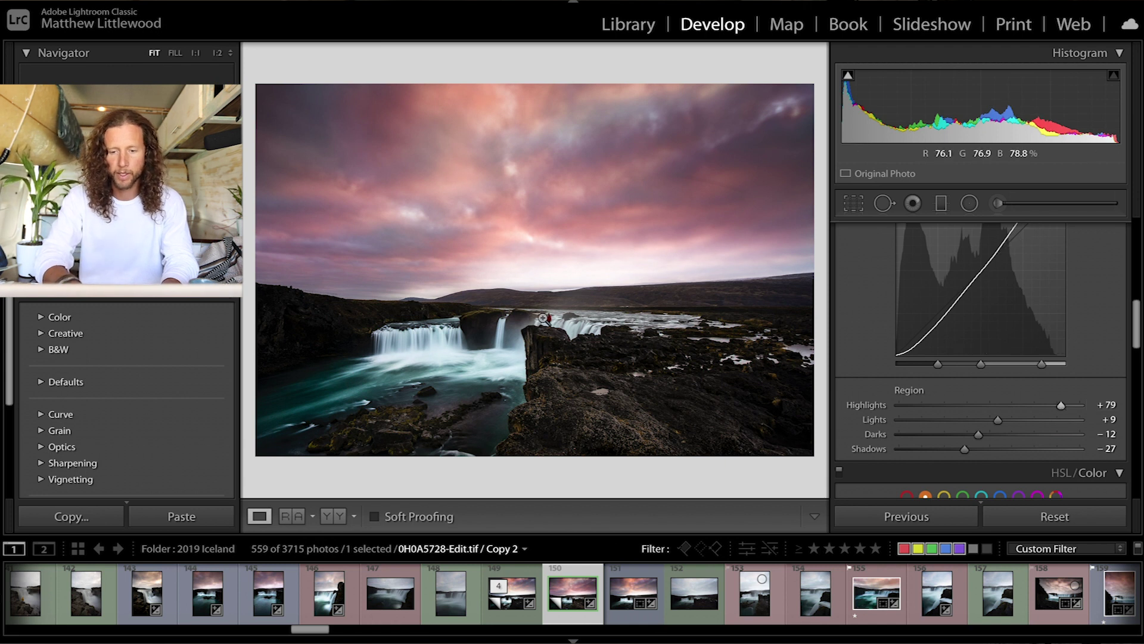
Paint a new brush mask over the person in the red jacket on the cliff, working at 1:1.
key("shift+m")
key("z")
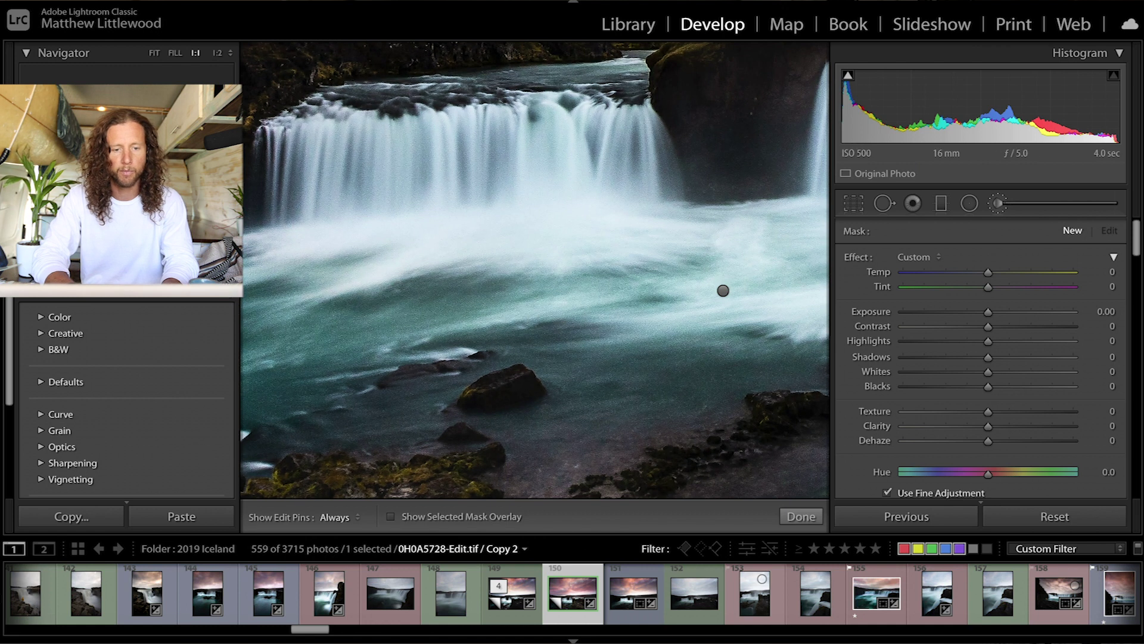
left_click_drag(797, 241, 465, 282)
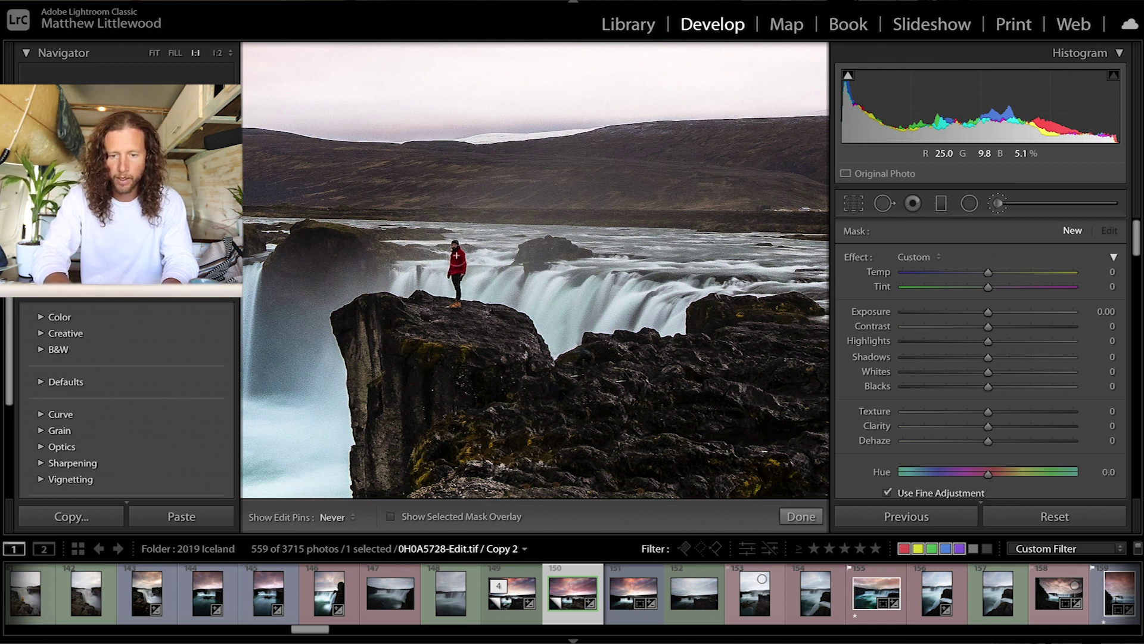
key("h")
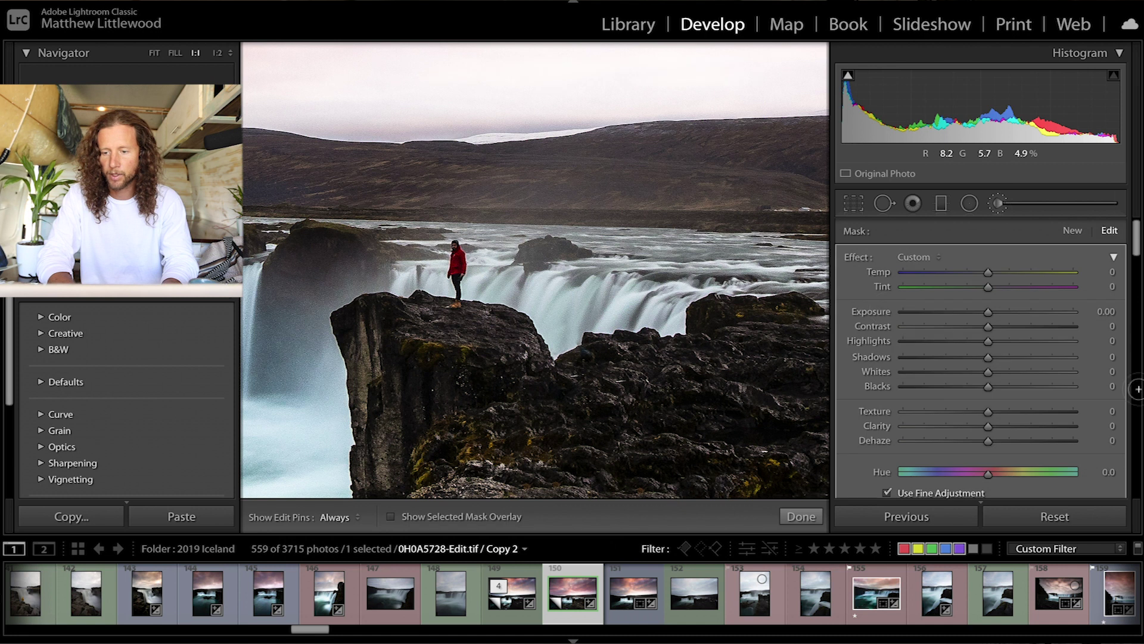
Limit the person's brush mask with a Color range mask sampled from the red jacket, with Amount 71.
scroll(960, 424, "down", 10)
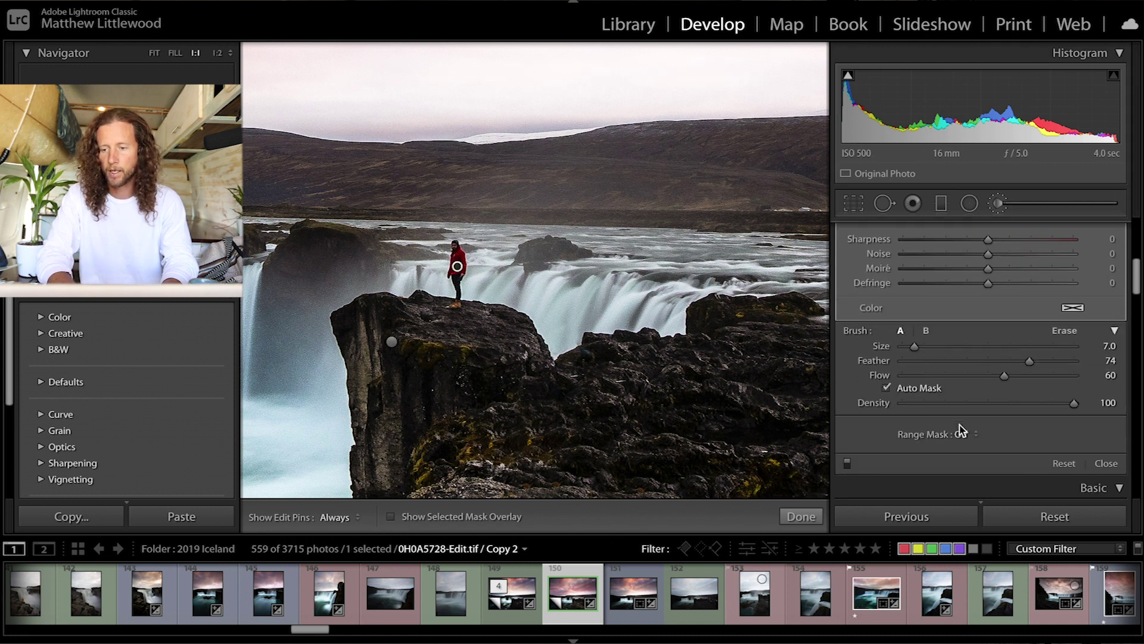
left_click(975, 416)
left_click(975, 418)
left_click(974, 415)
left_click(975, 421)
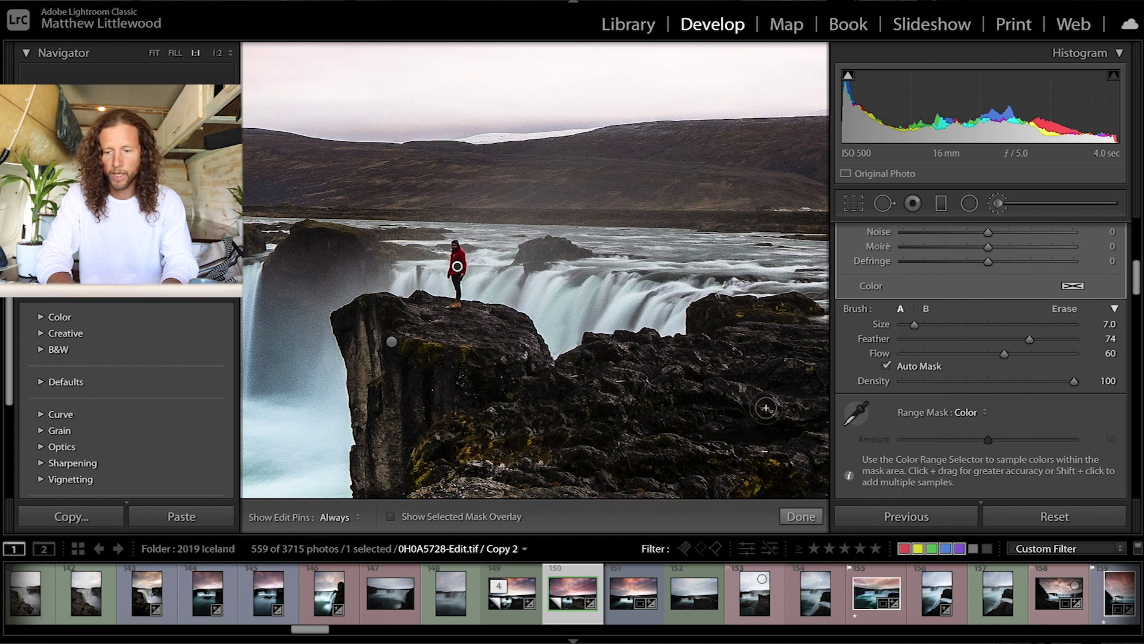
left_click(854, 414)
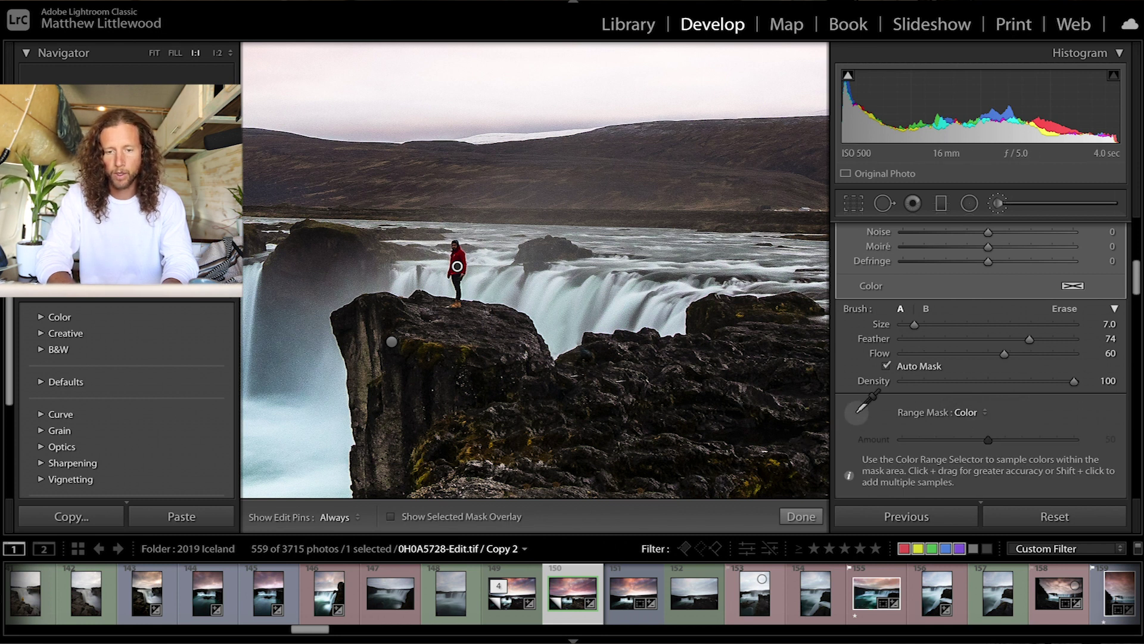
left_click(457, 267)
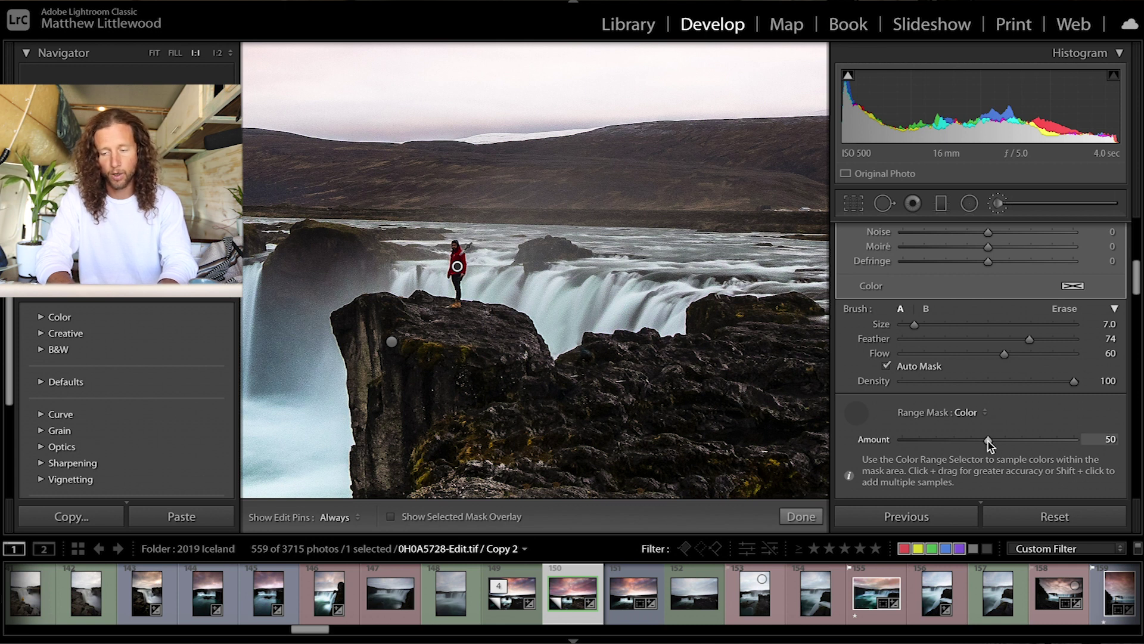
left_click_drag(988, 442, 1024, 441)
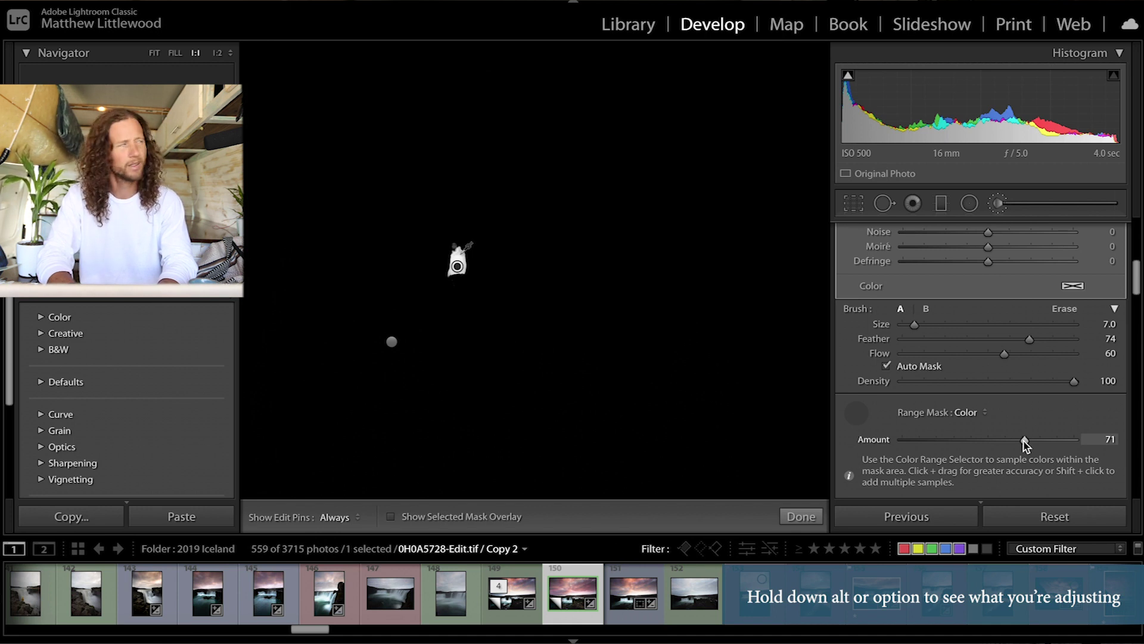
Set the person's brush mask to Exposure 0.84, Clarity 14, Temp 16 and Tint 16, and finish the brush edit.
scroll(1024, 441, "up", 5)
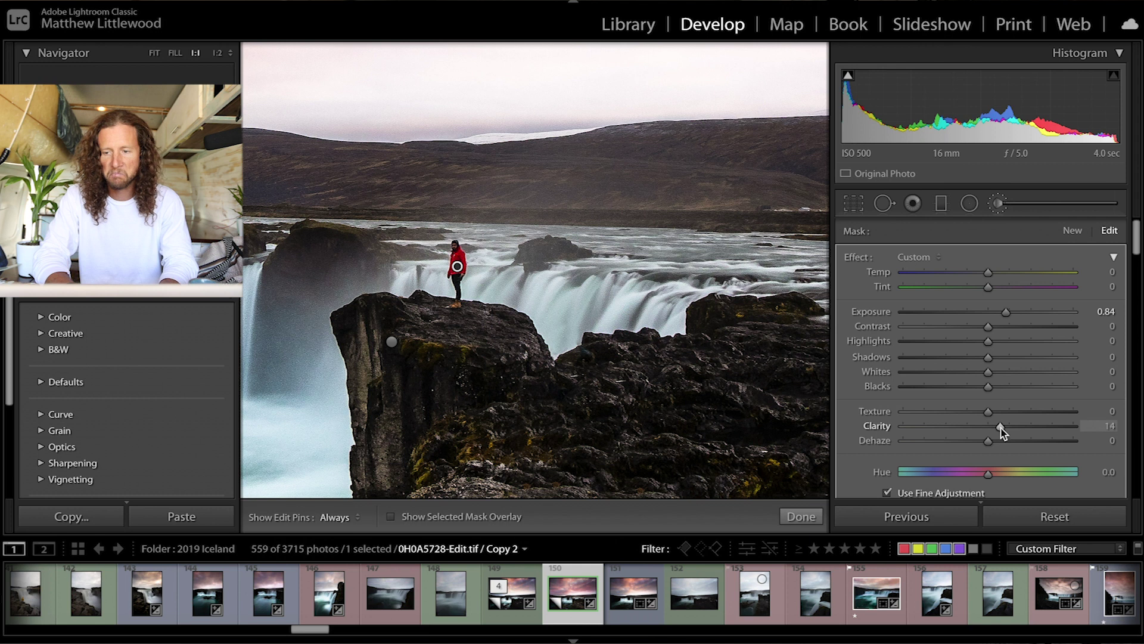
left_click(1002, 273)
left_click(1002, 287)
left_click(801, 516)
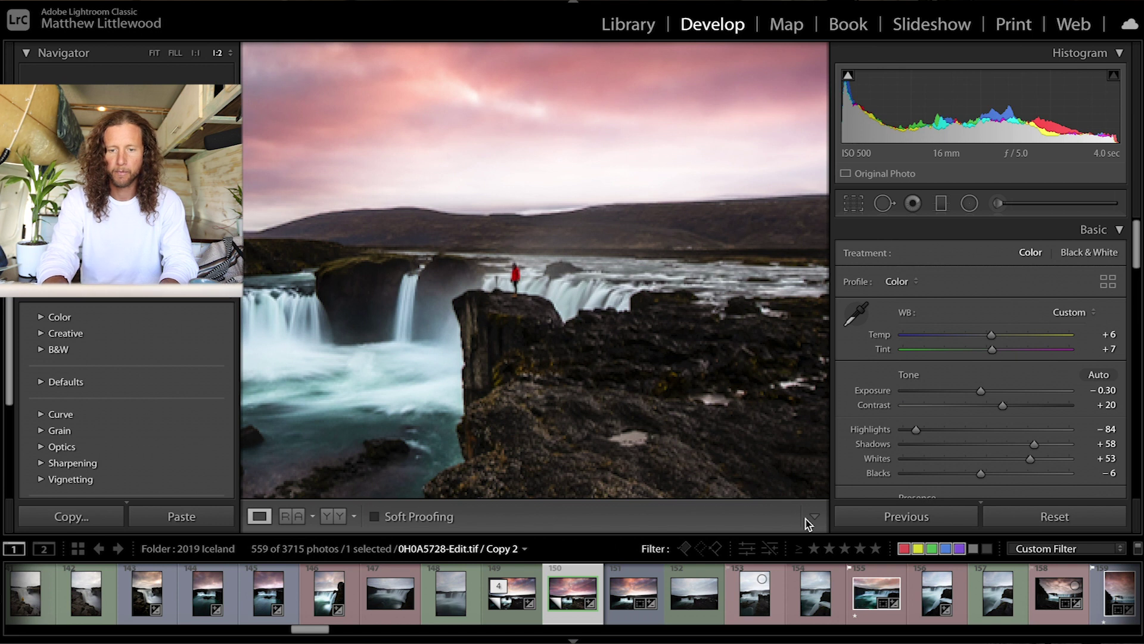
key("z")
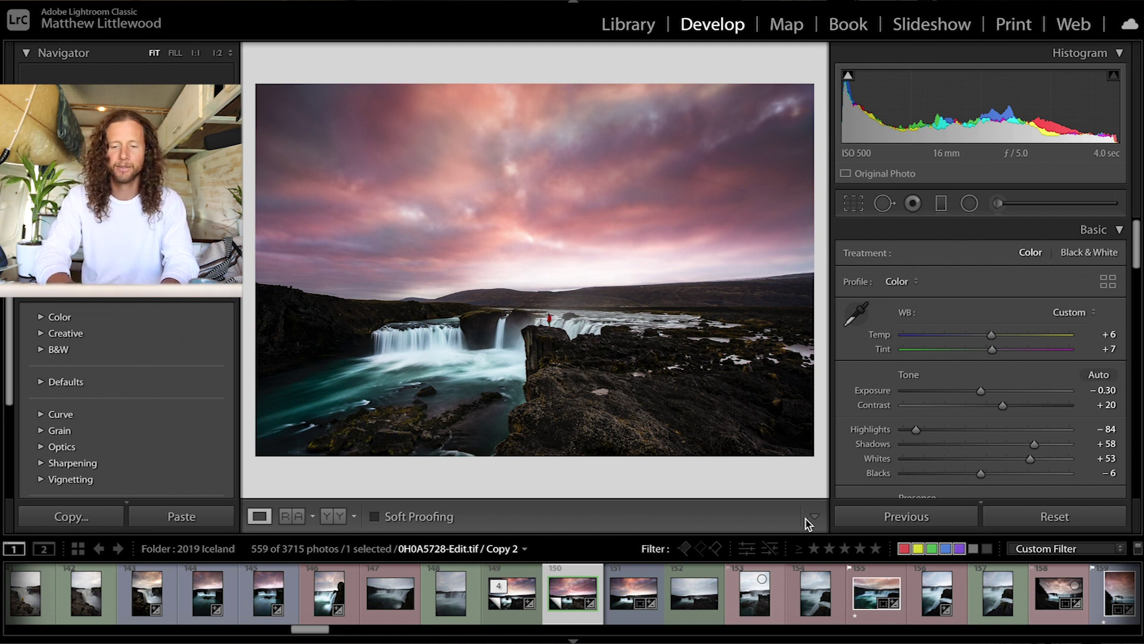
scroll(1001, 405, "down", 10)
scroll(1002, 405, "down", 4)
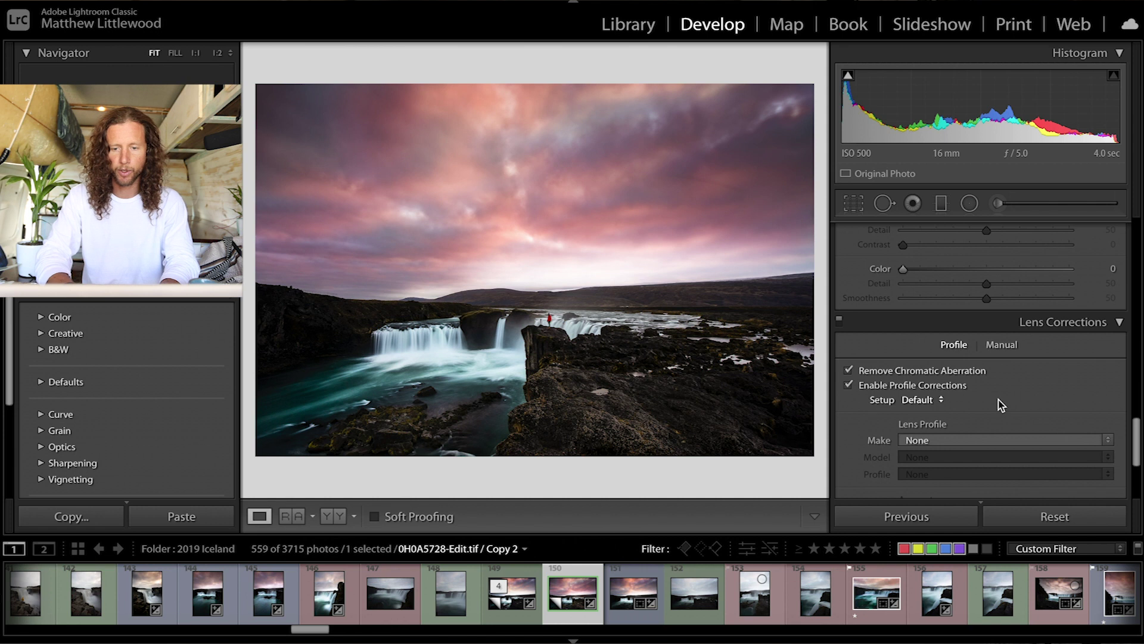
Reopen the brush edits, select the second-highest sky mask and check its coverage with the mask overlay.
key("k")
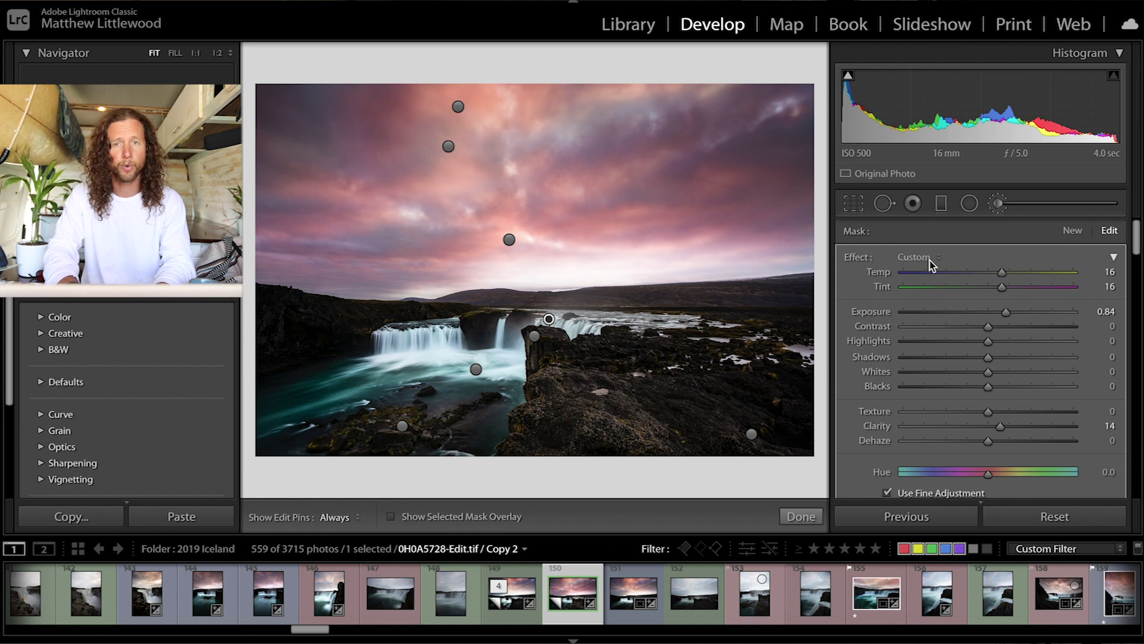
left_click(930, 262)
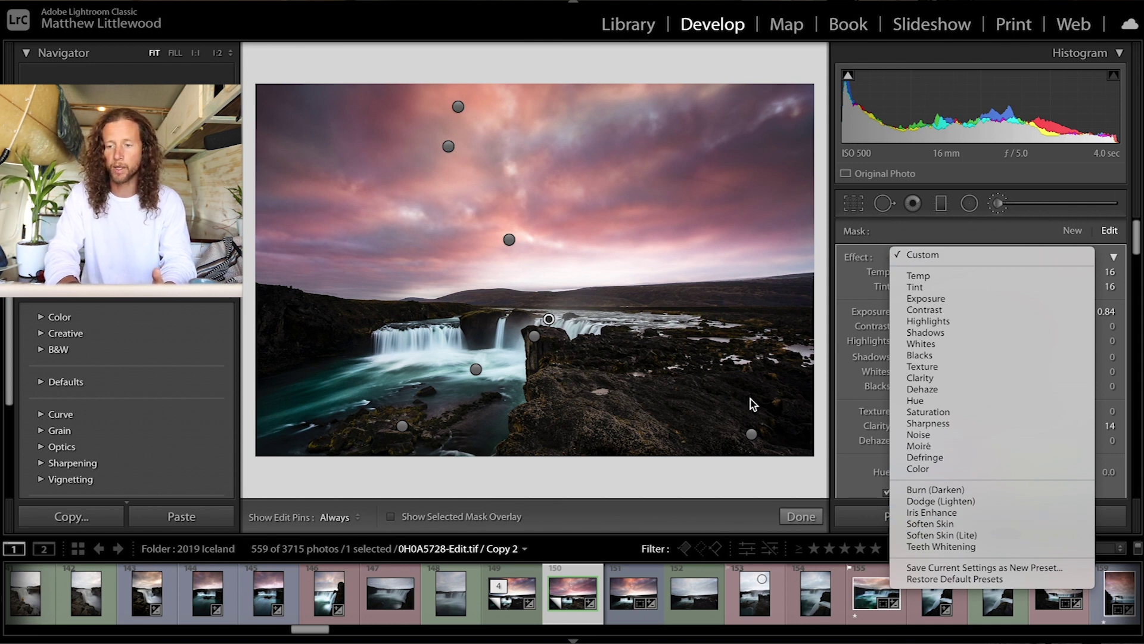
left_click(933, 253)
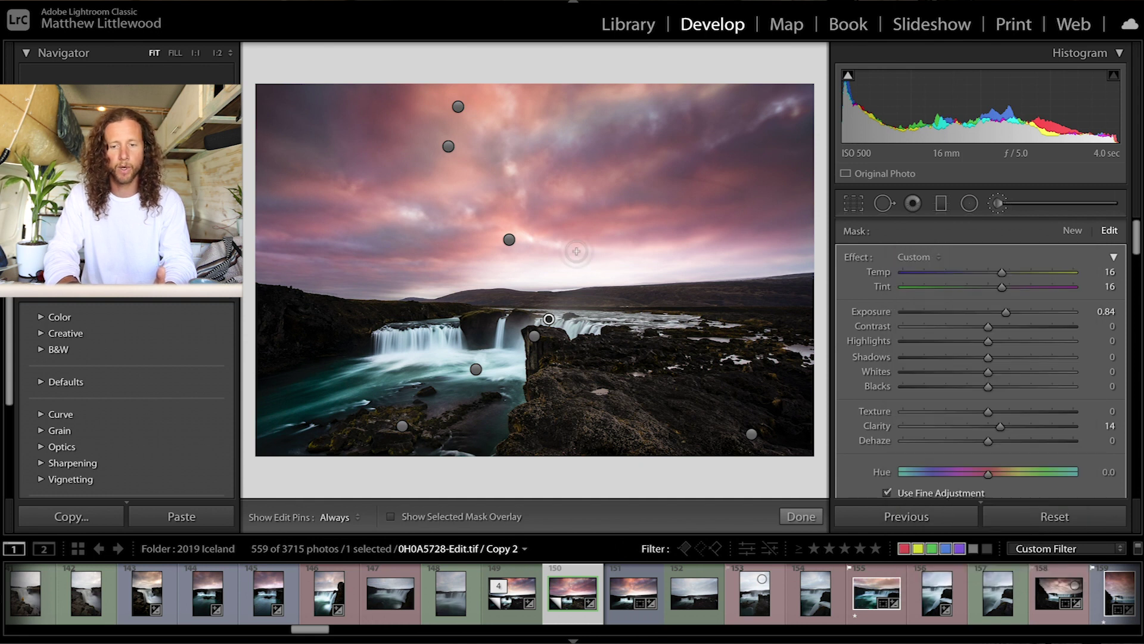
left_click(448, 146)
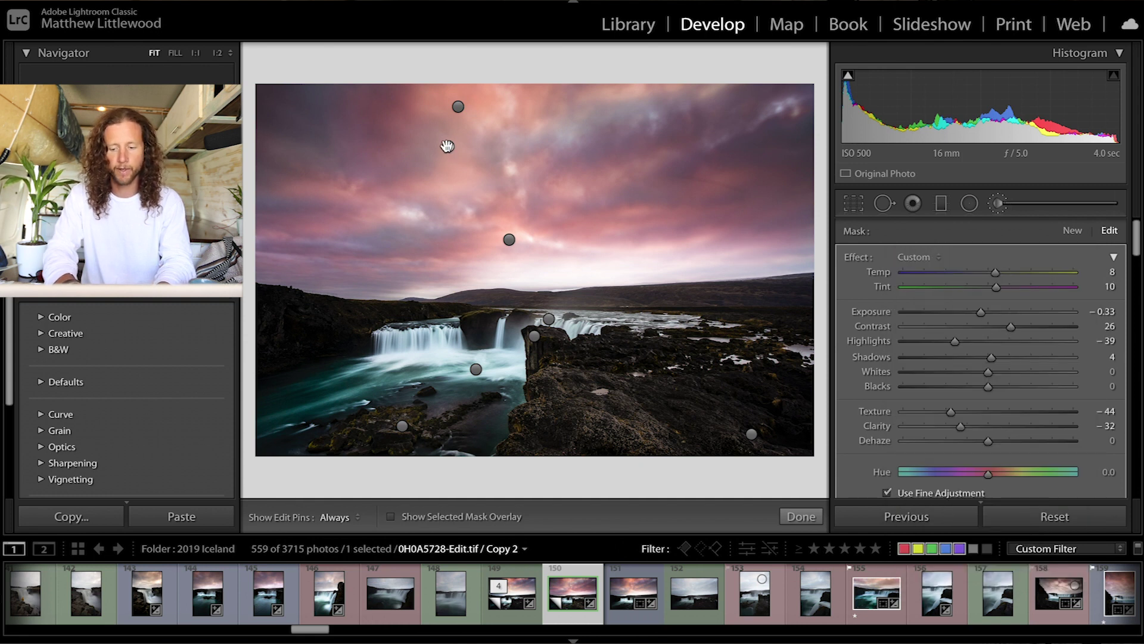
key("o")
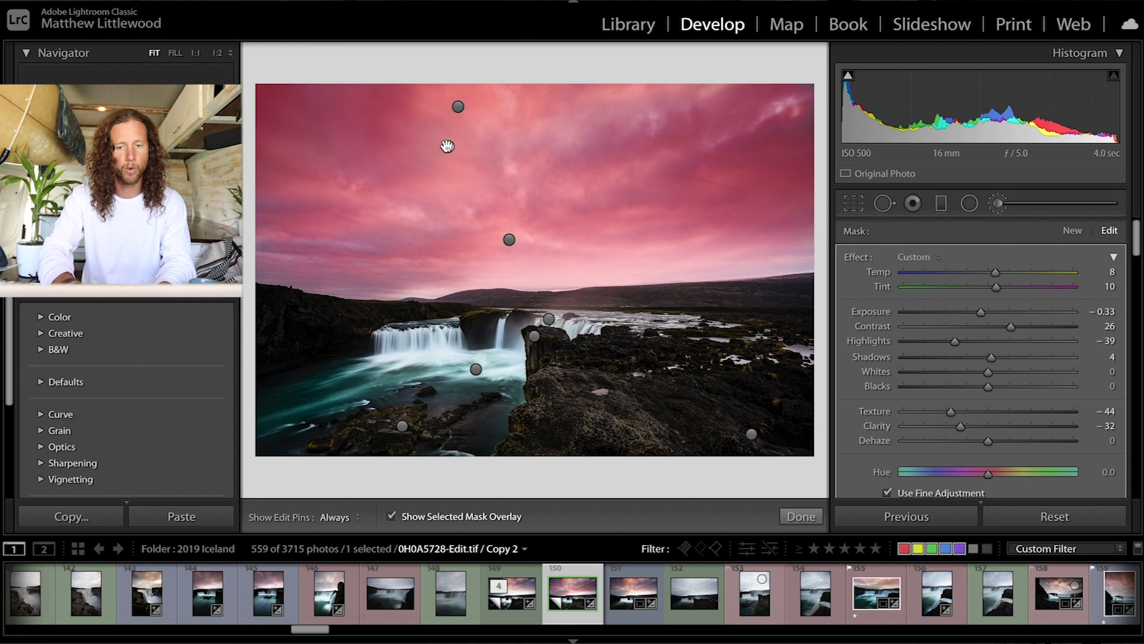
key("o")
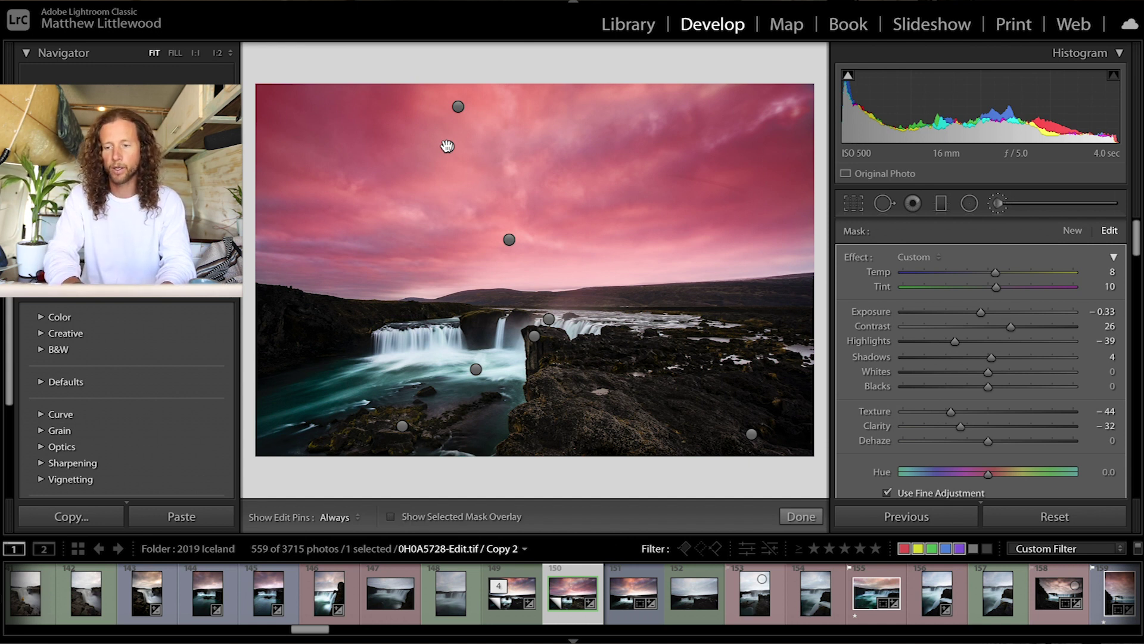
Save the selected sky mask's brush settings as a new effect preset named "soft sky" and look it up in the effect list.
left_click(921, 259)
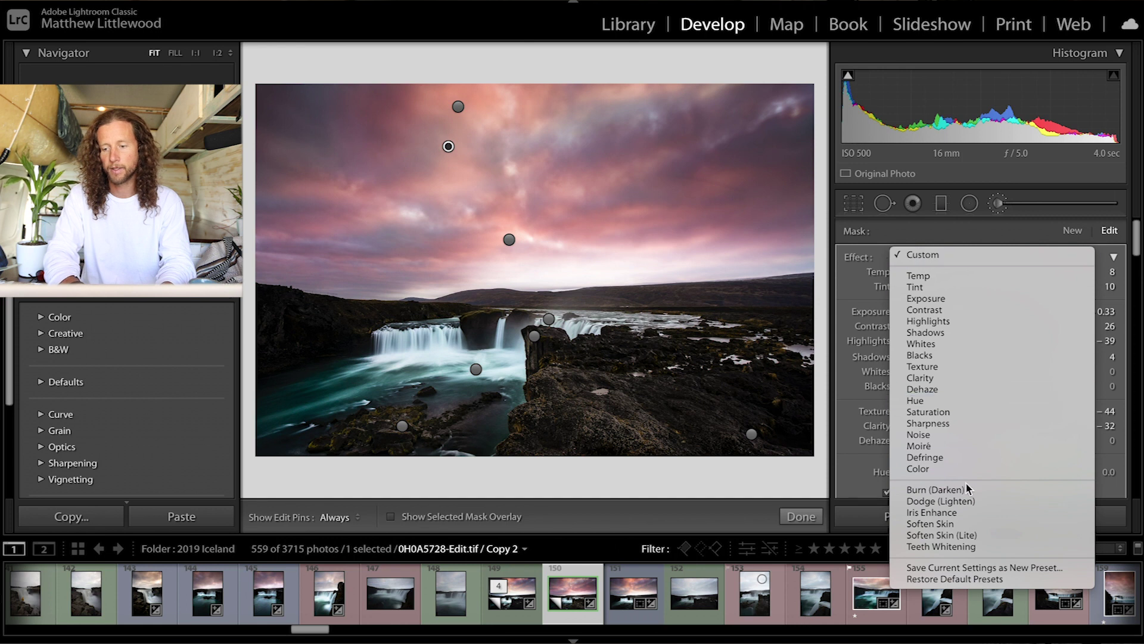
left_click(977, 567)
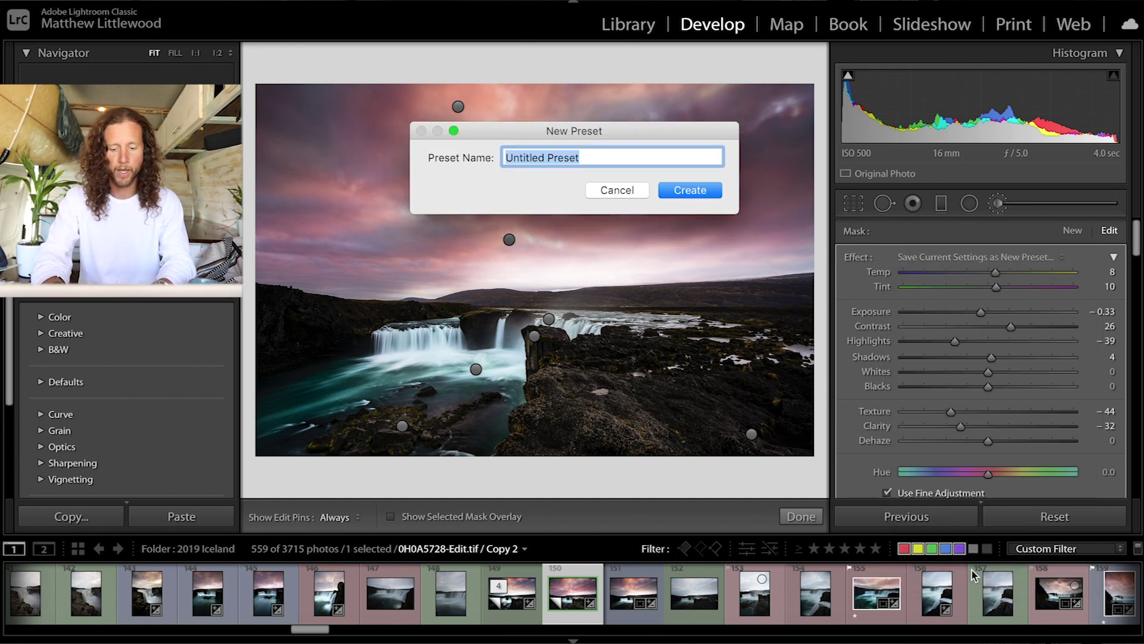
type("soft sky")
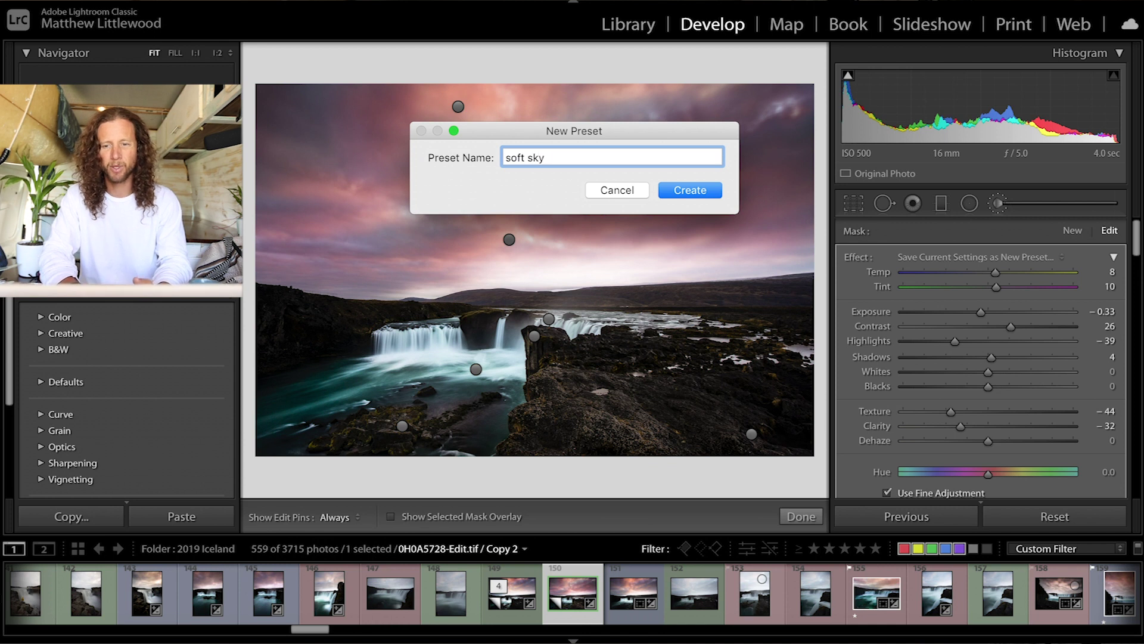
left_click(709, 190)
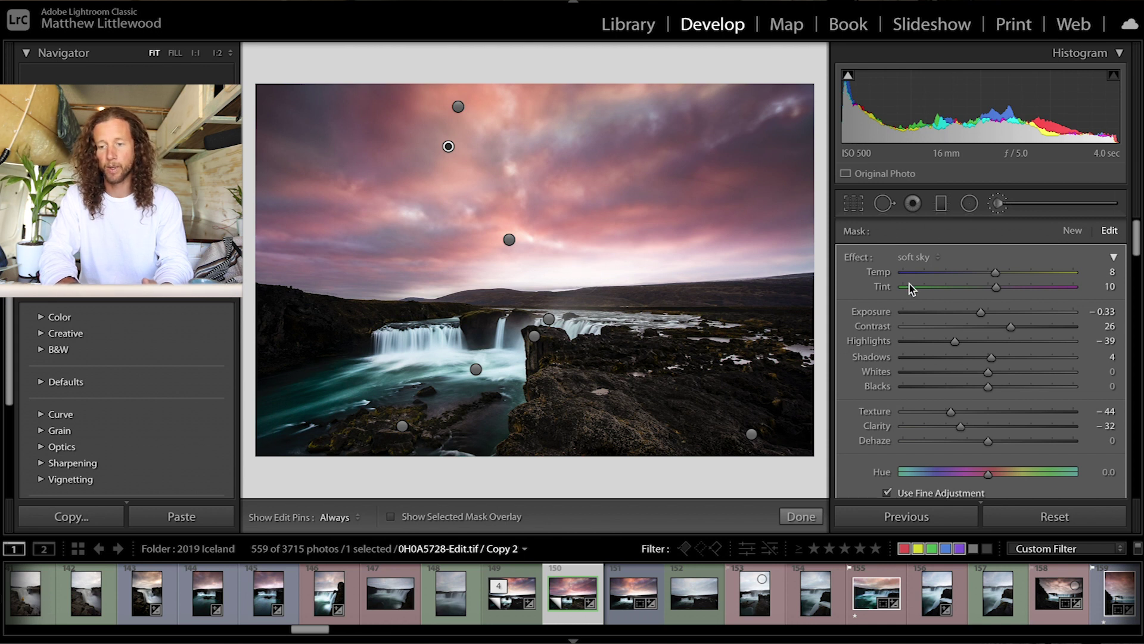
left_click(923, 259)
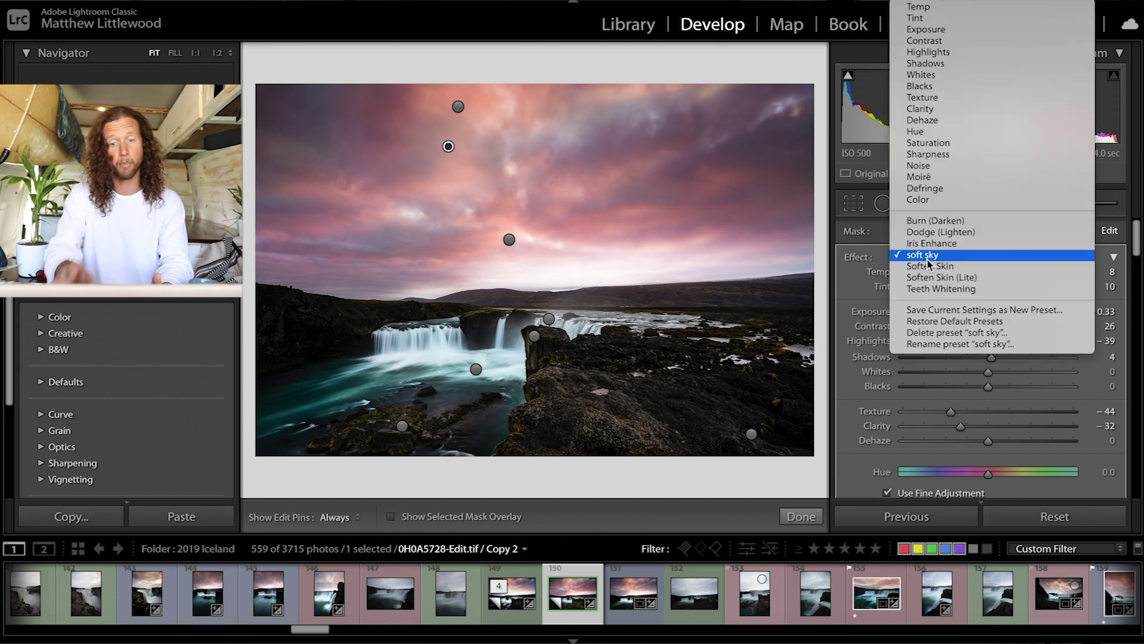